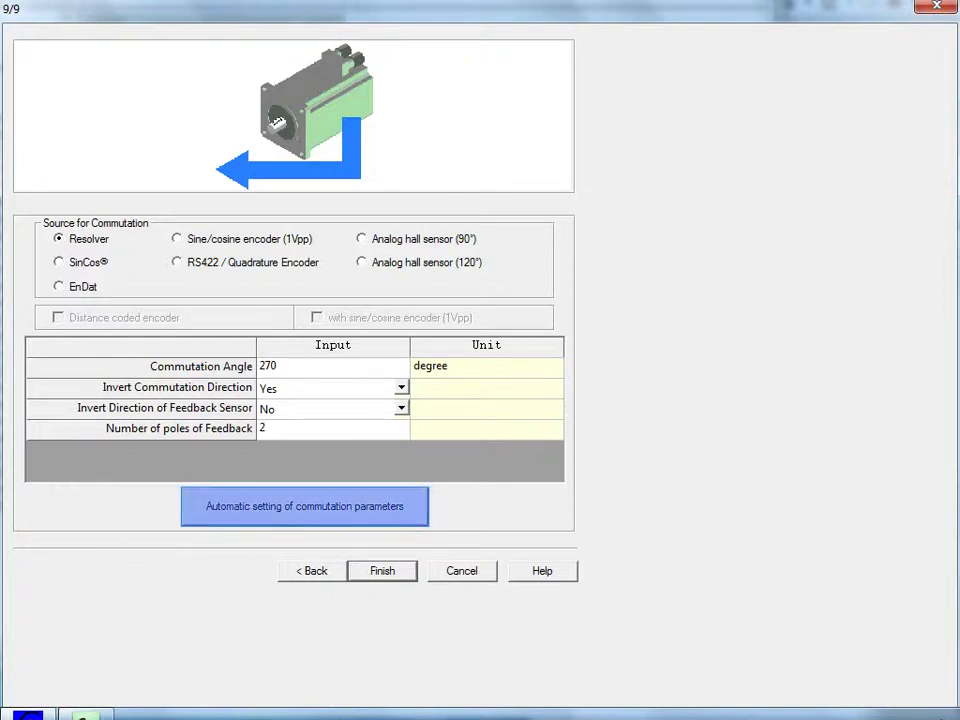
# Start automatic learning of the Resolver commutation parameters (270°, inverted direction, 2 poles)
pyautogui.click(305, 506)
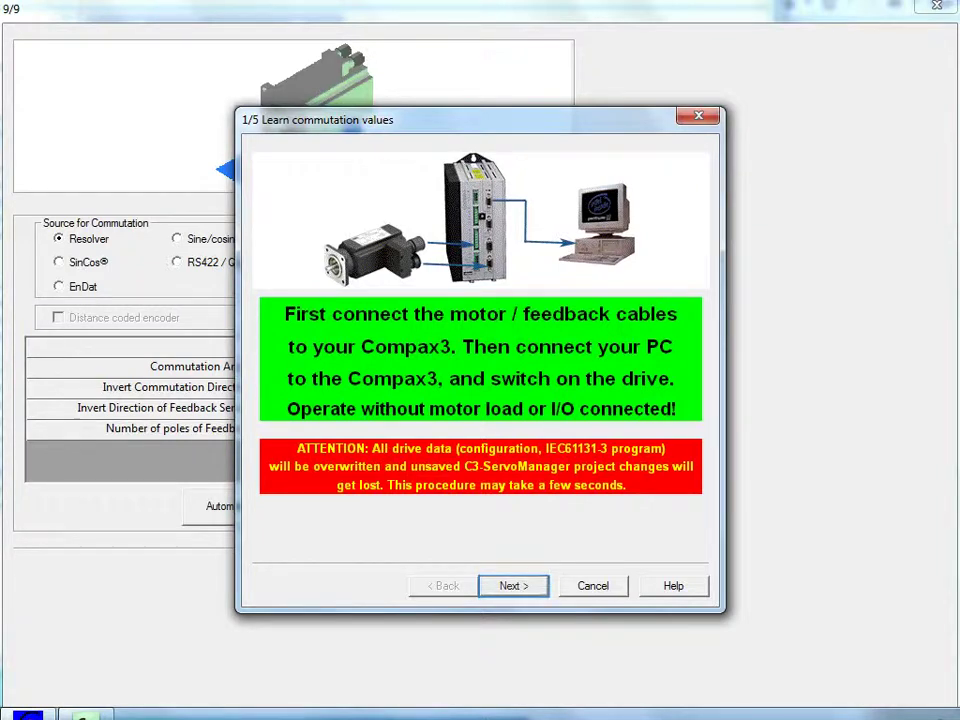
# Proceed past the cable instructions and accept the unsaved-project warning to begin learning
pyautogui.press('Return')
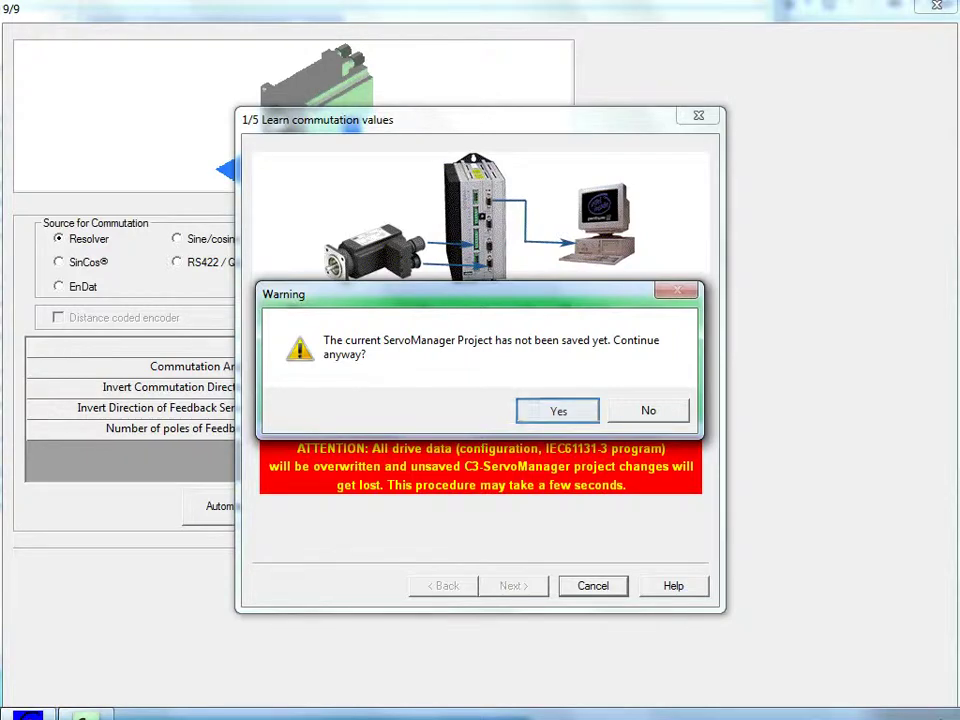
pyautogui.press('Return')
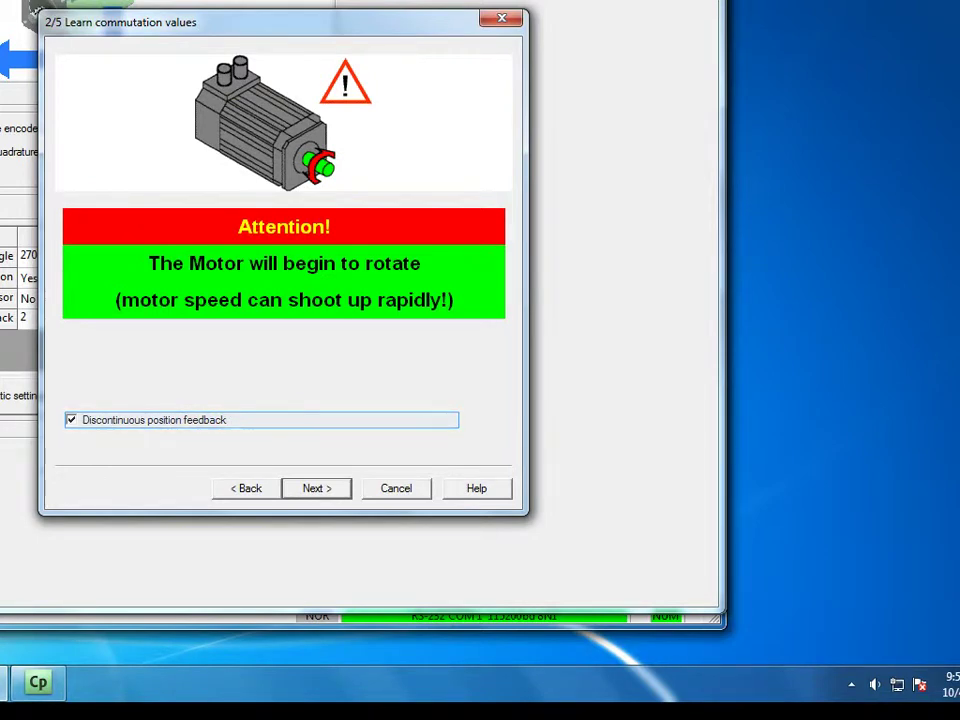
# Turn off discontinuous position feedback, run the rotation test, and report counter-clockwise rotation
pyautogui.press('space')
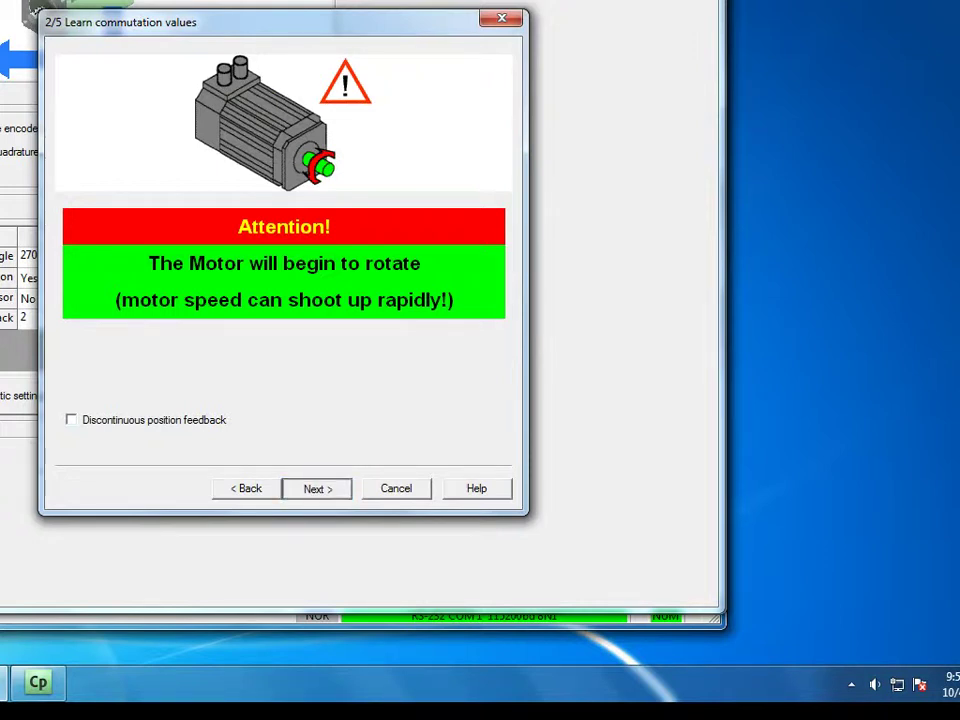
pyautogui.press('Return')
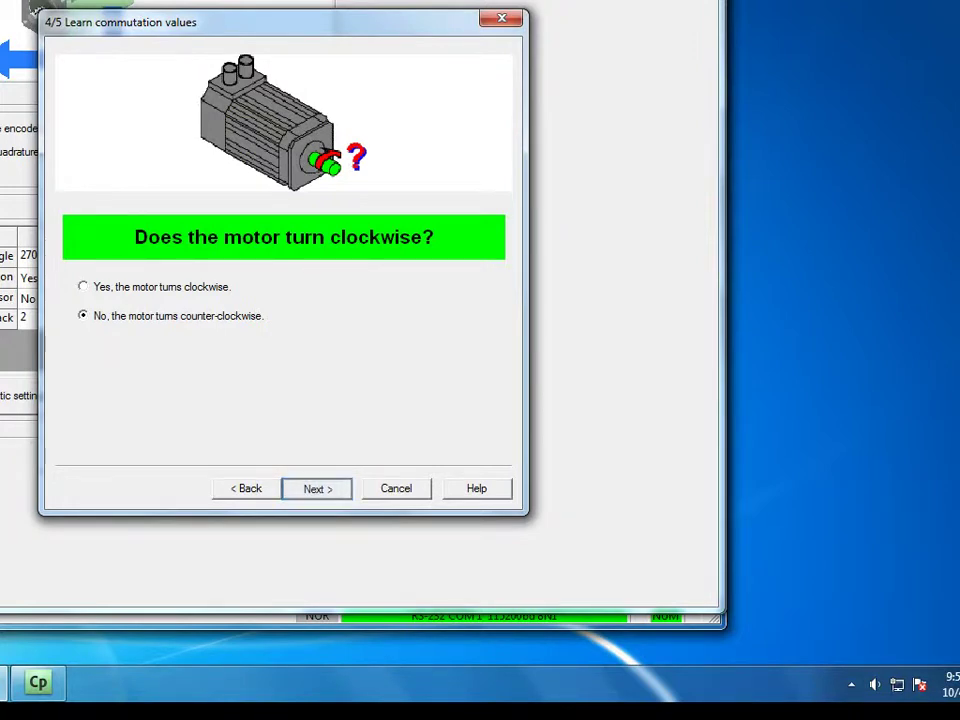
pyautogui.press('Return')
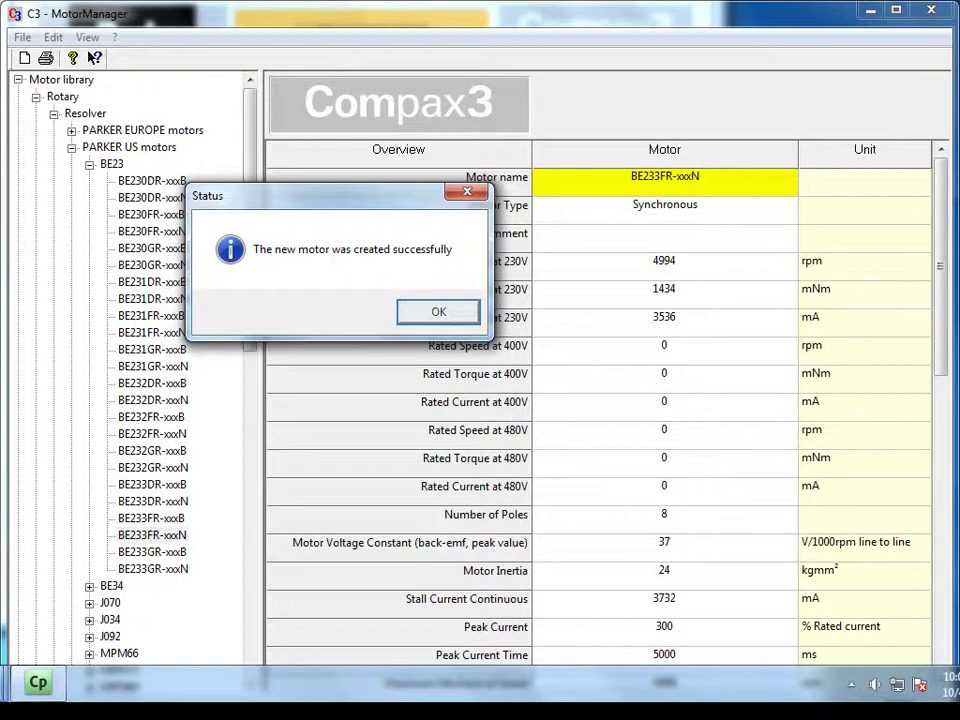
# Dismiss the confirmation and select BE233FR-116123 under Resolver > User defined motors
pyautogui.press('Return')
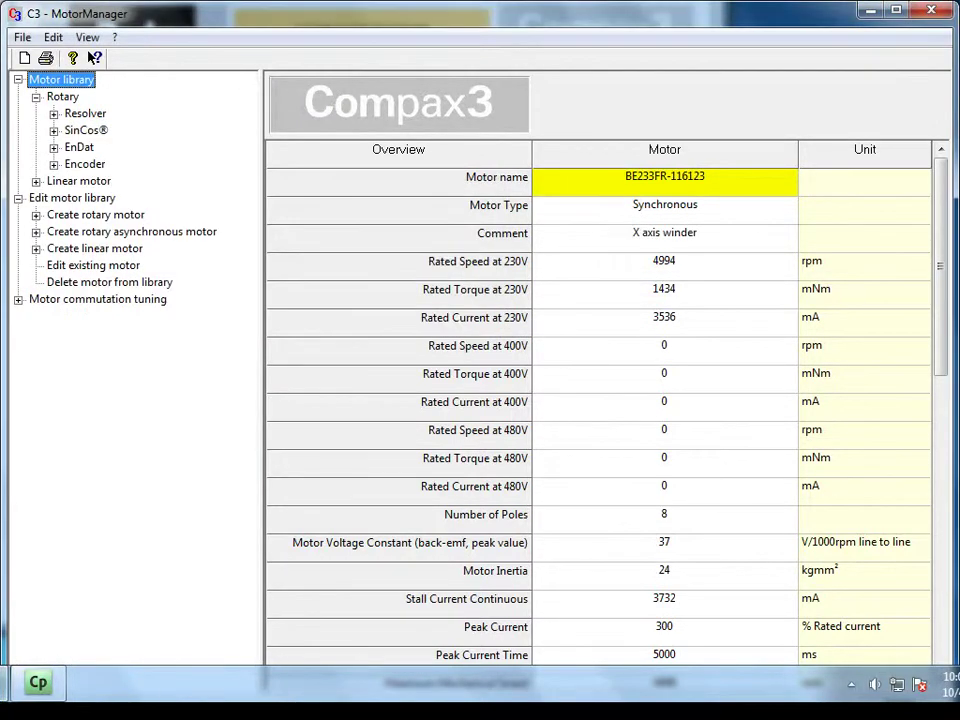
pyautogui.click(85, 113)
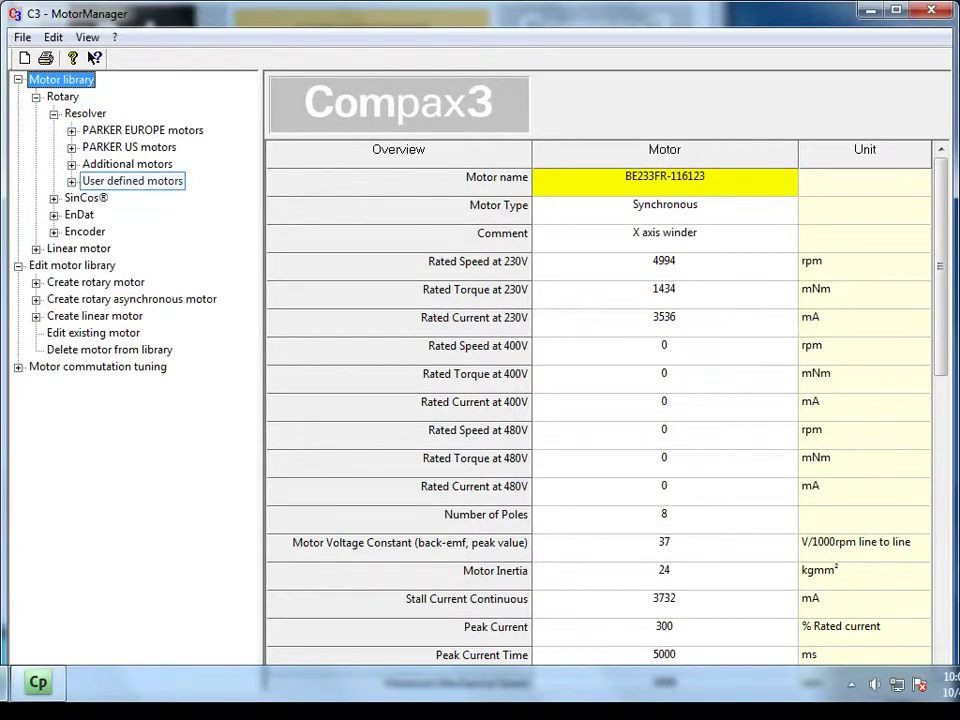
pyautogui.press('Right')
pyautogui.press('Down')
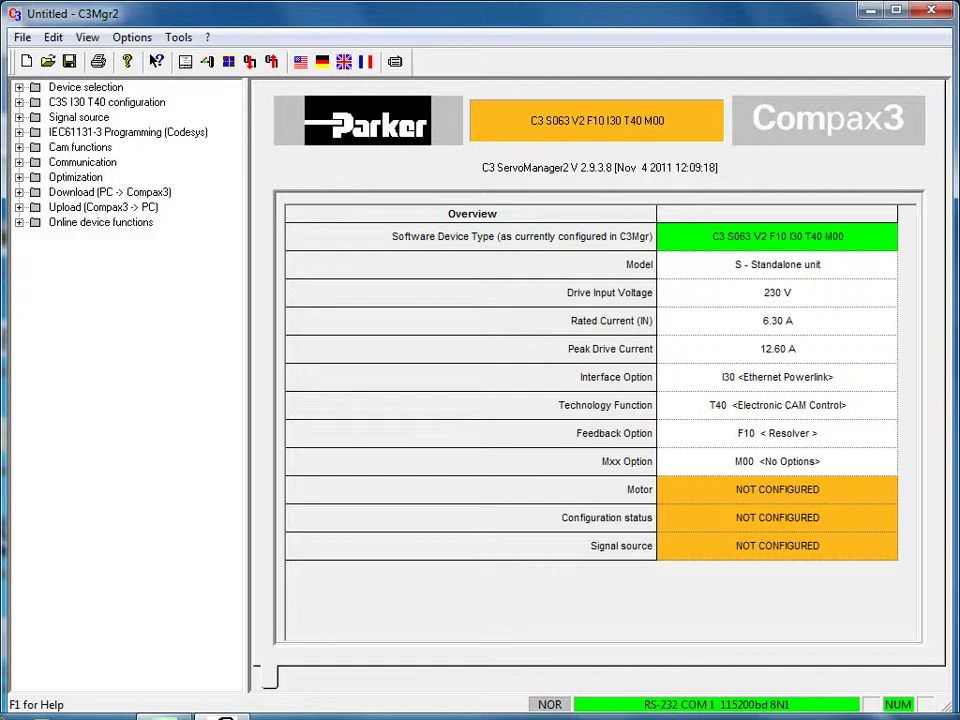
# Run the device selection wizard, keeping S063 V2, F10 Resolver, I10 and T10
pyautogui.click(86, 87)
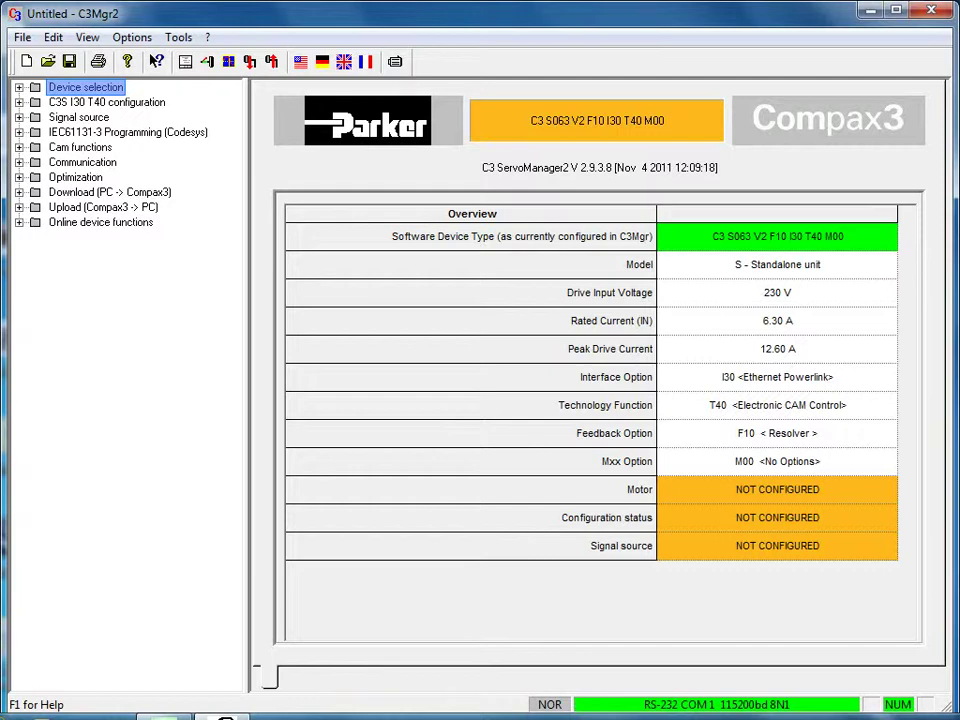
pyautogui.press('Right')
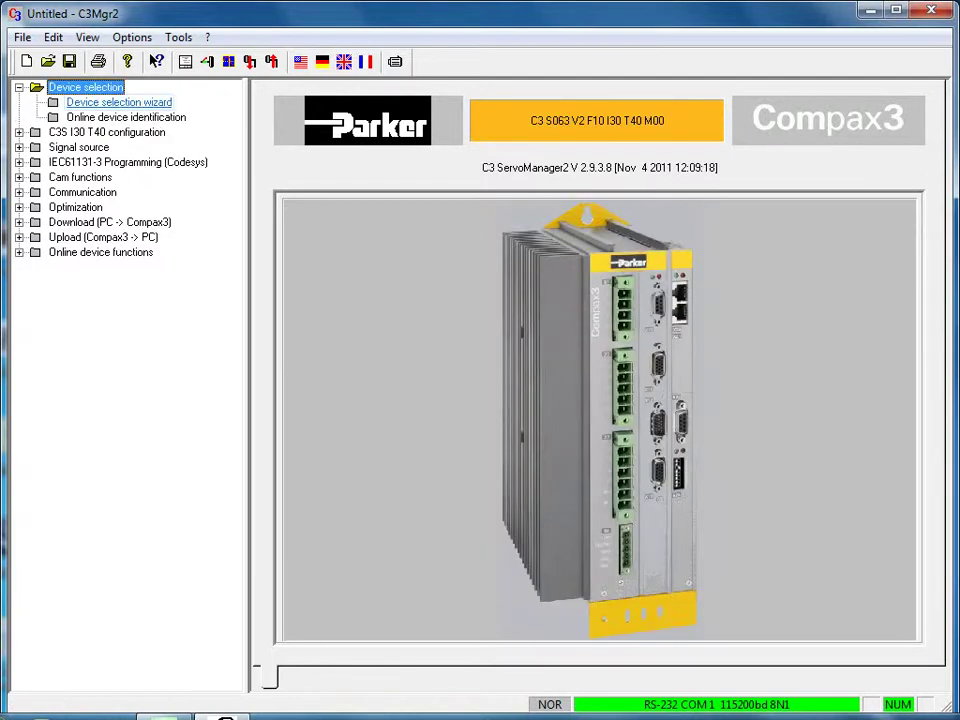
pyautogui.click(119, 102)
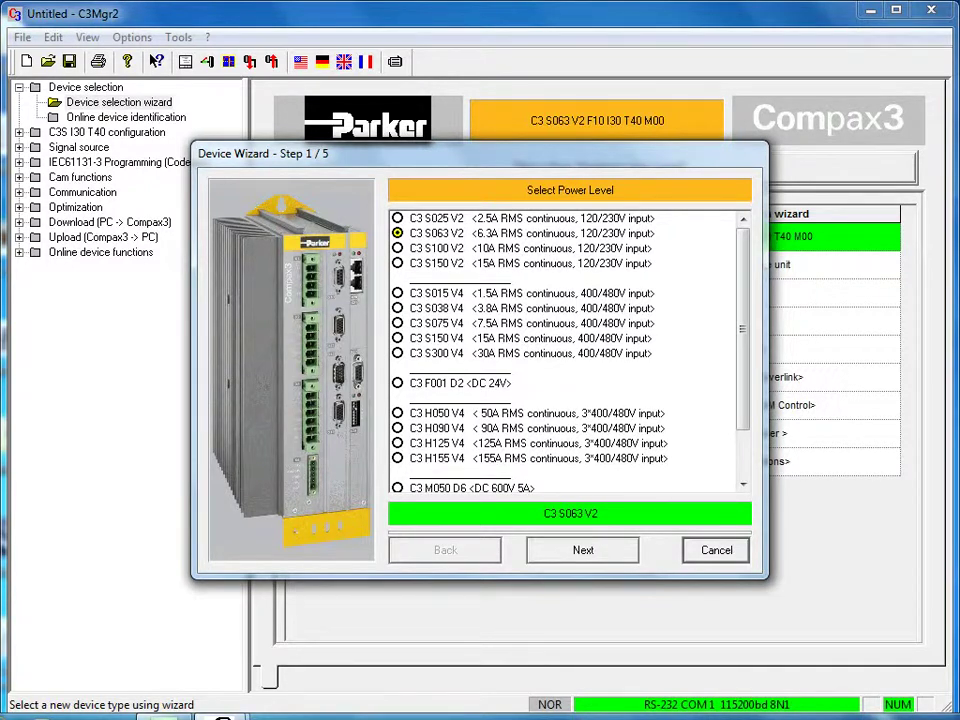
pyautogui.click(583, 550)
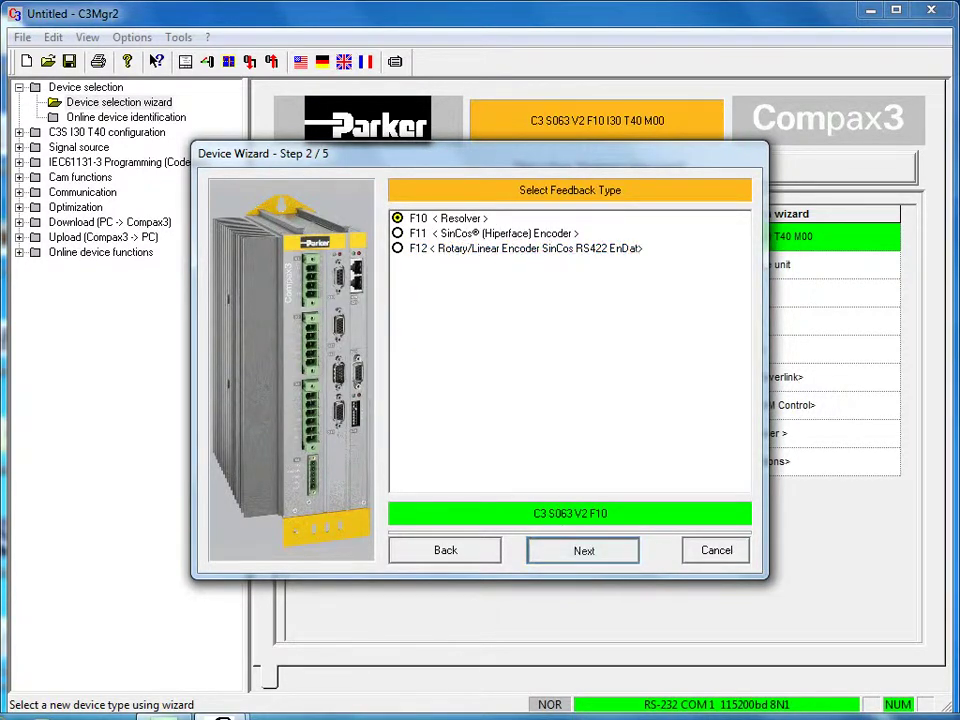
pyautogui.press('Return')
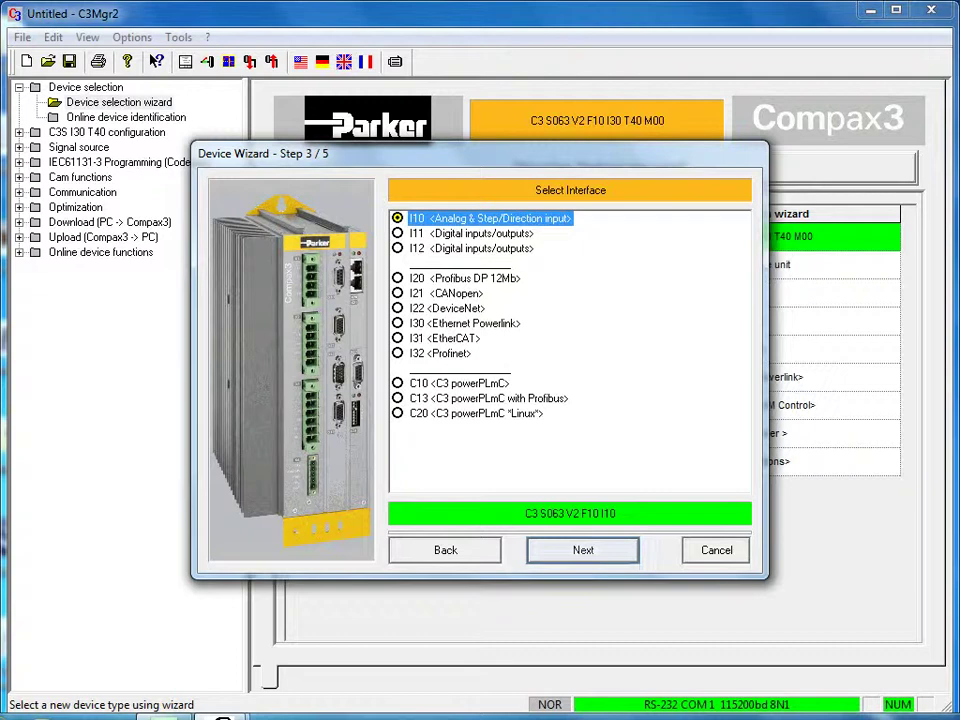
pyautogui.press('Return')
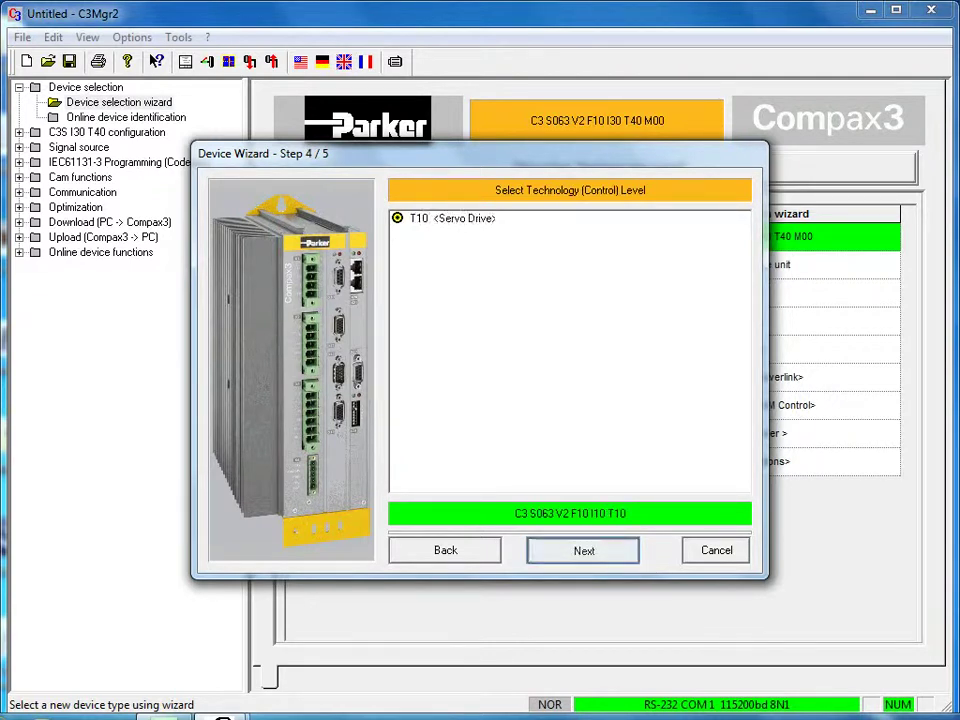
pyautogui.press('Return')
pyautogui.press('Return')
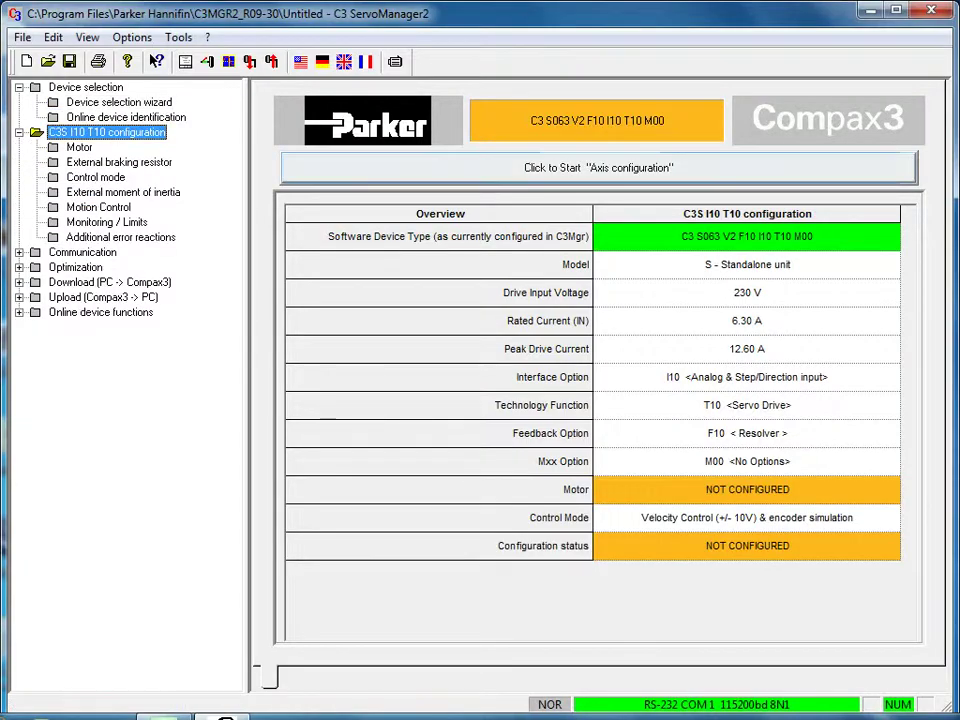
# Start the axis configuration and choose motor BE233FR-116123 in motor selection
pyautogui.press('Tab')
pyautogui.press('Return')
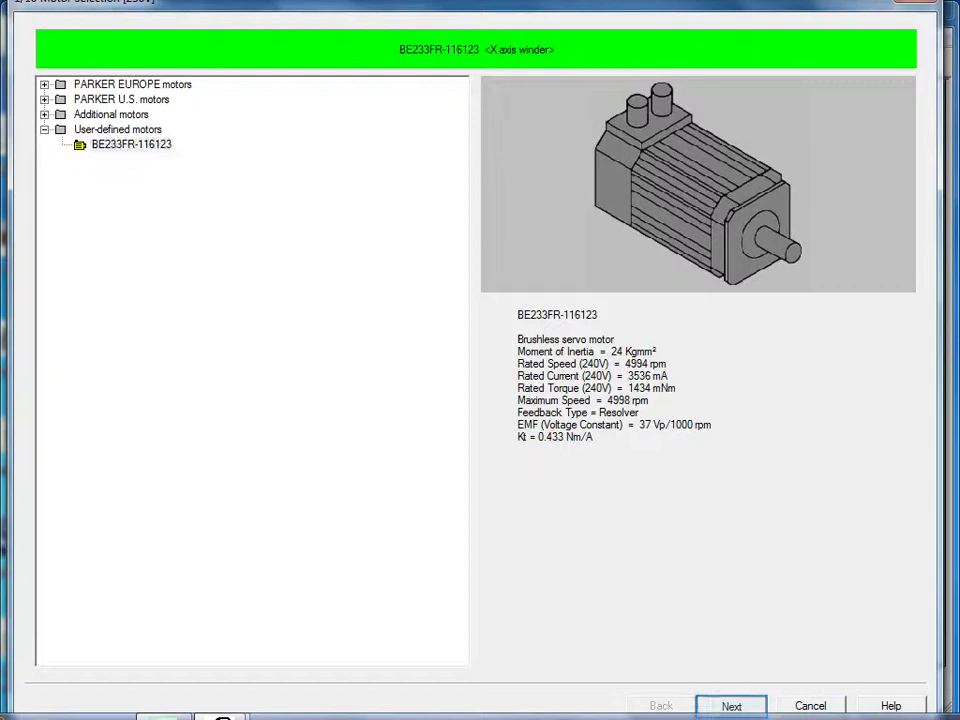
# Accept motor data, safety margin, velocity control, zero inertia, ramps and error reactions through to Summary
pyautogui.press('Return')
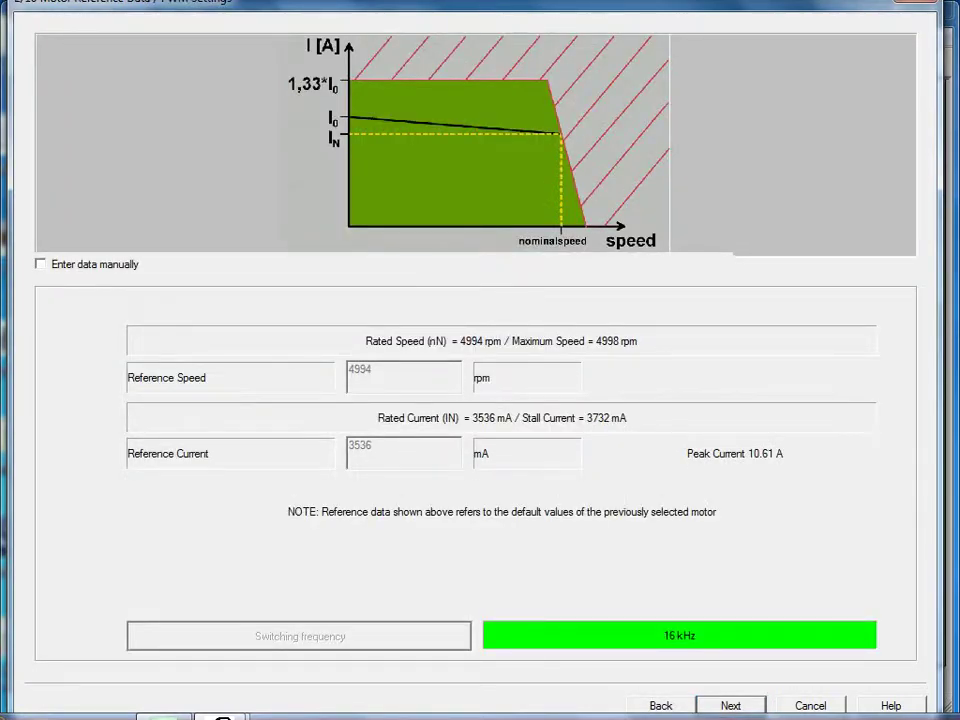
pyautogui.press('Return')
pyautogui.press('Return')
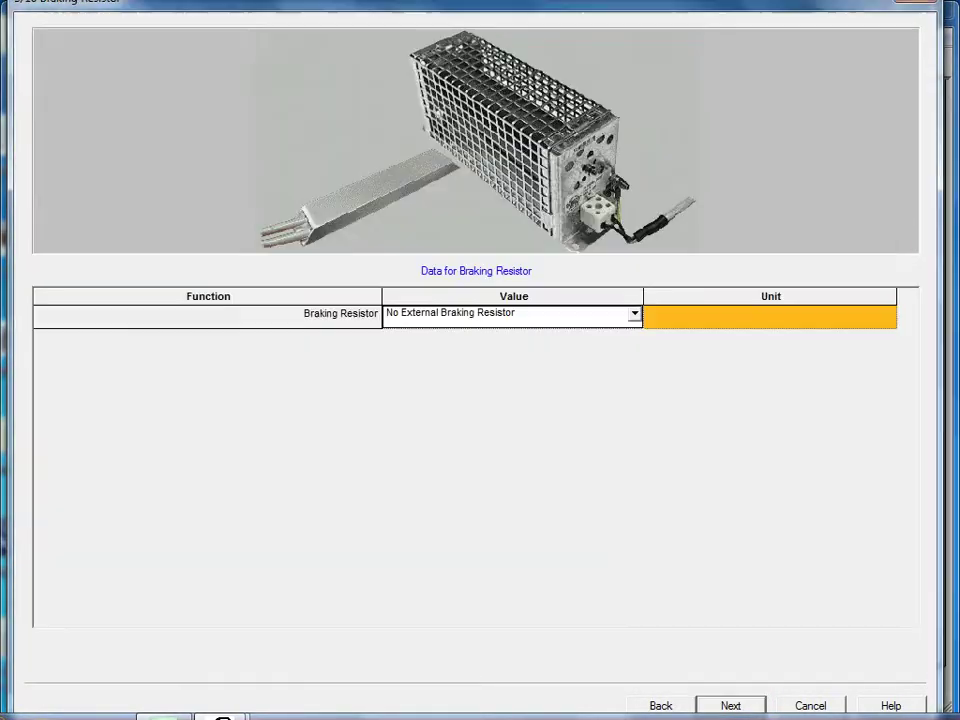
pyautogui.press('Return')
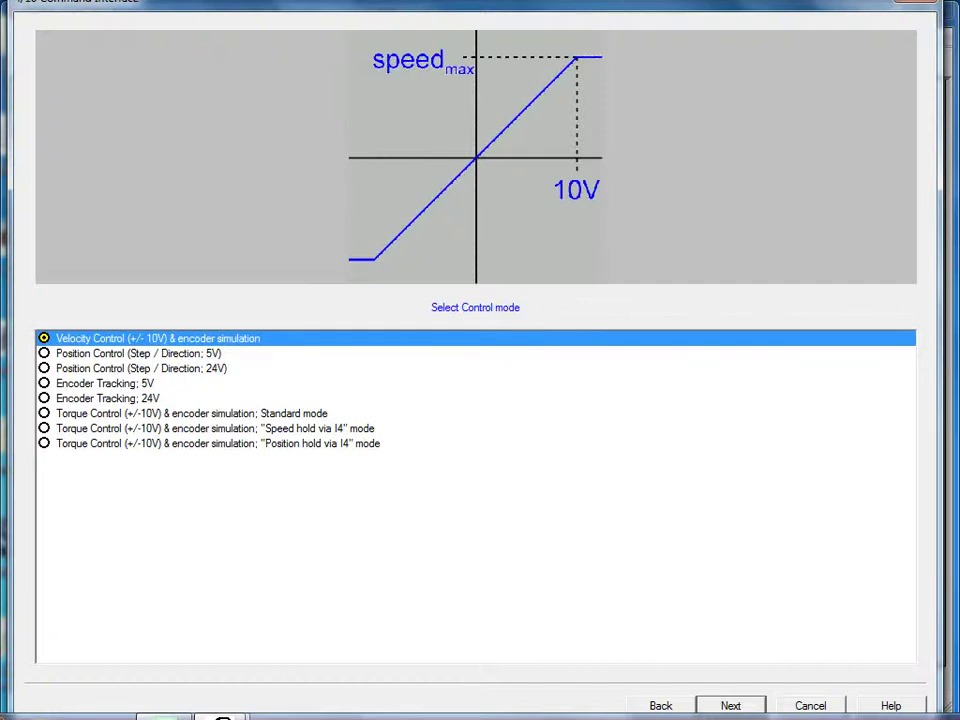
pyautogui.press('Return')
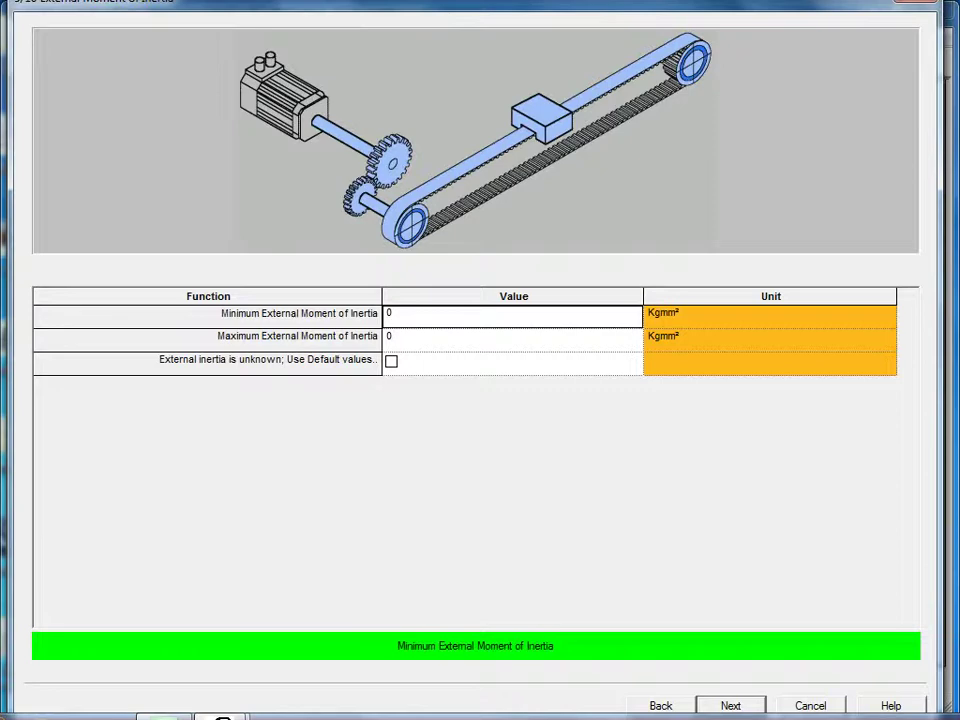
pyautogui.press('Return')
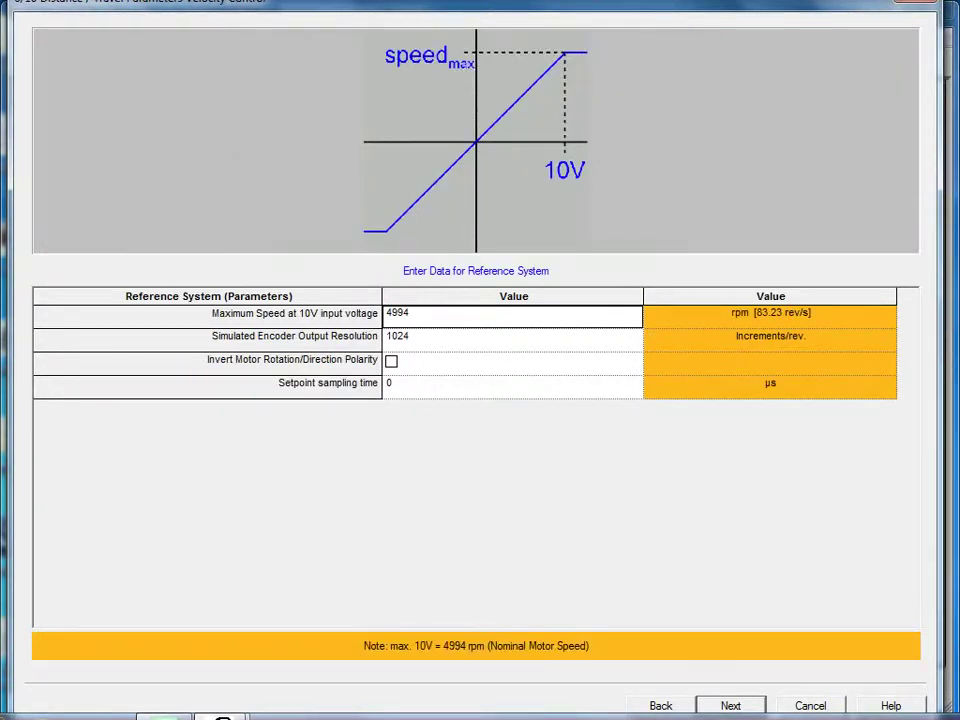
pyautogui.press('Return')
pyautogui.press('Return')
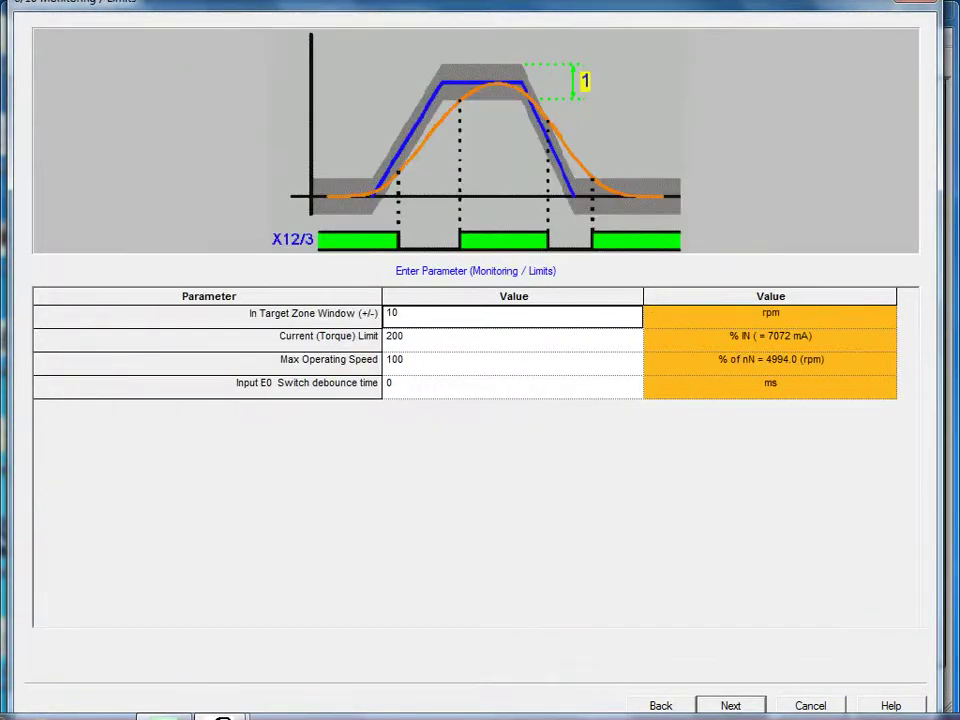
pyautogui.press('Return')
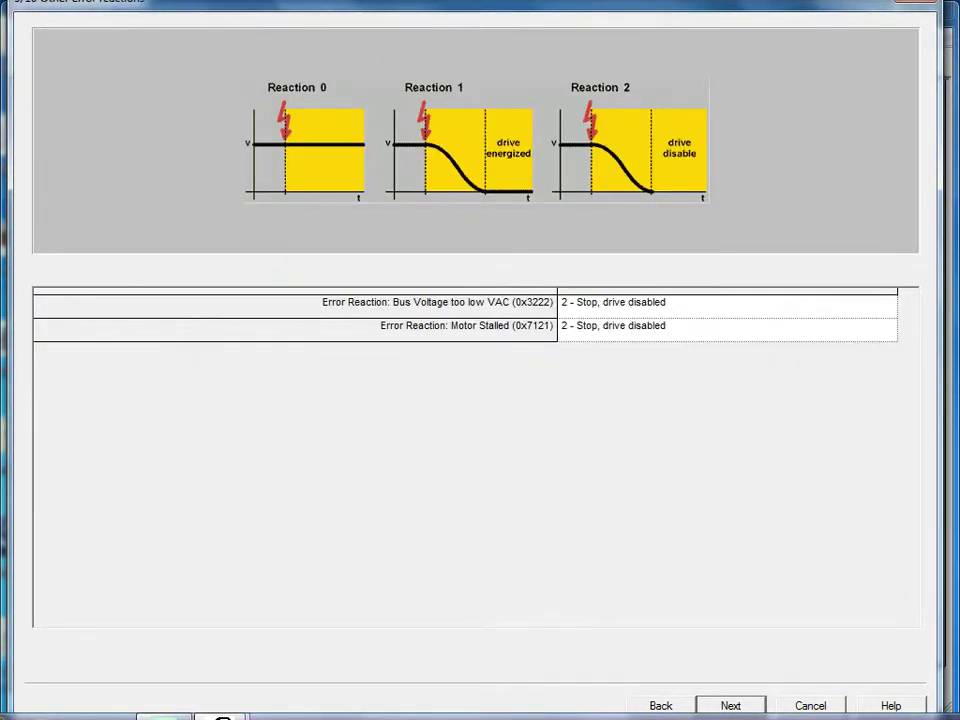
pyautogui.press('Return')
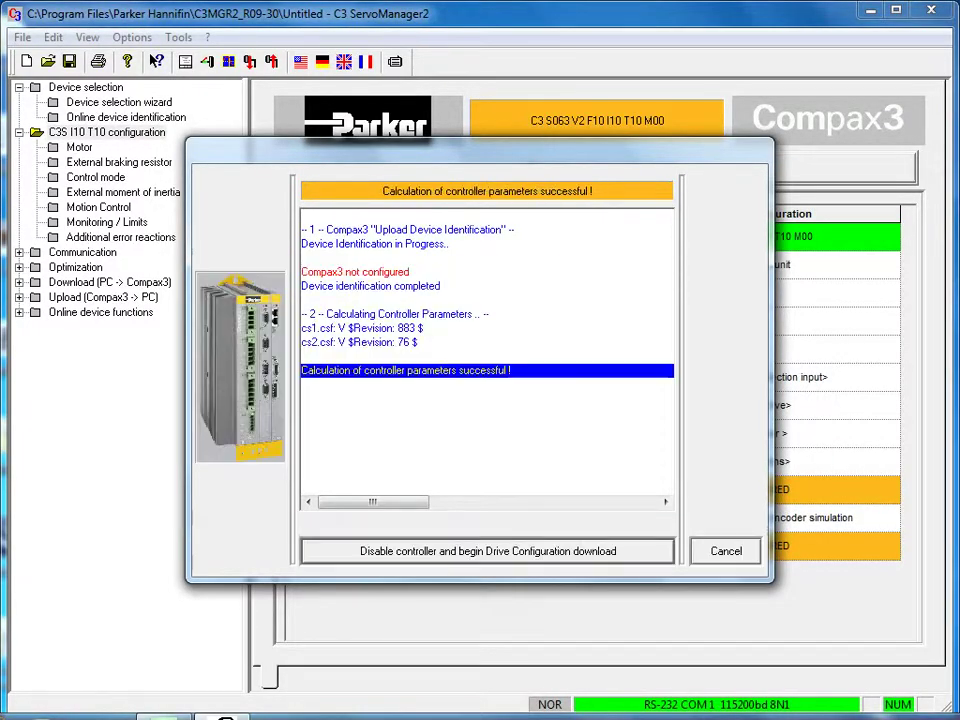
# Disable the controller and start the drive configuration download to the Compax3
pyautogui.press('Return')
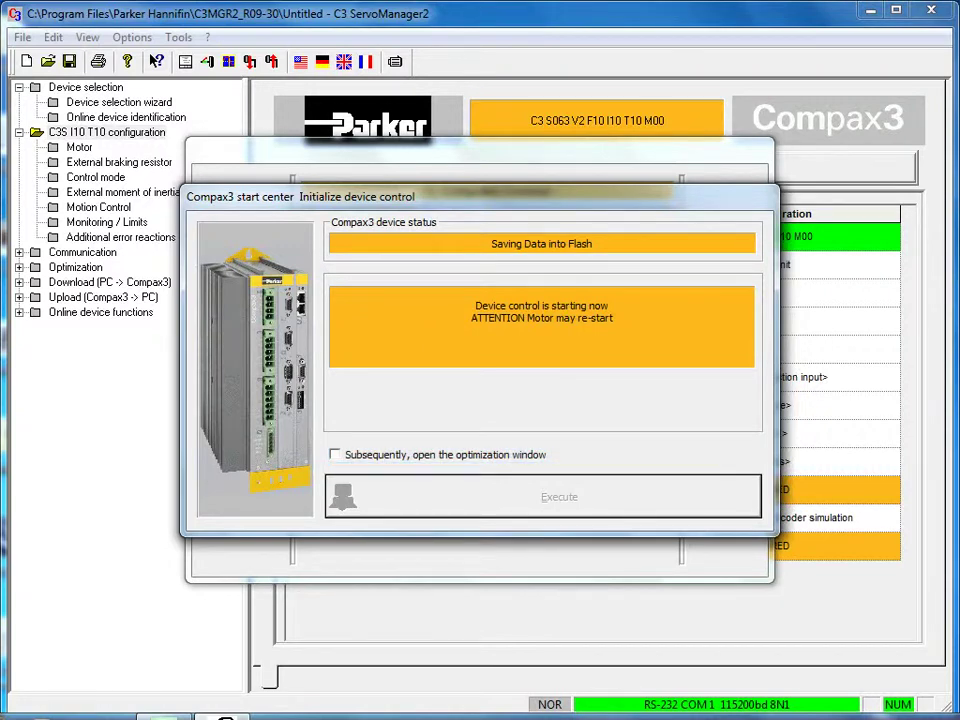
# Enable 'Subsequently, open the optimization window' and execute device control start
pyautogui.press('space')
pyautogui.press('Tab')
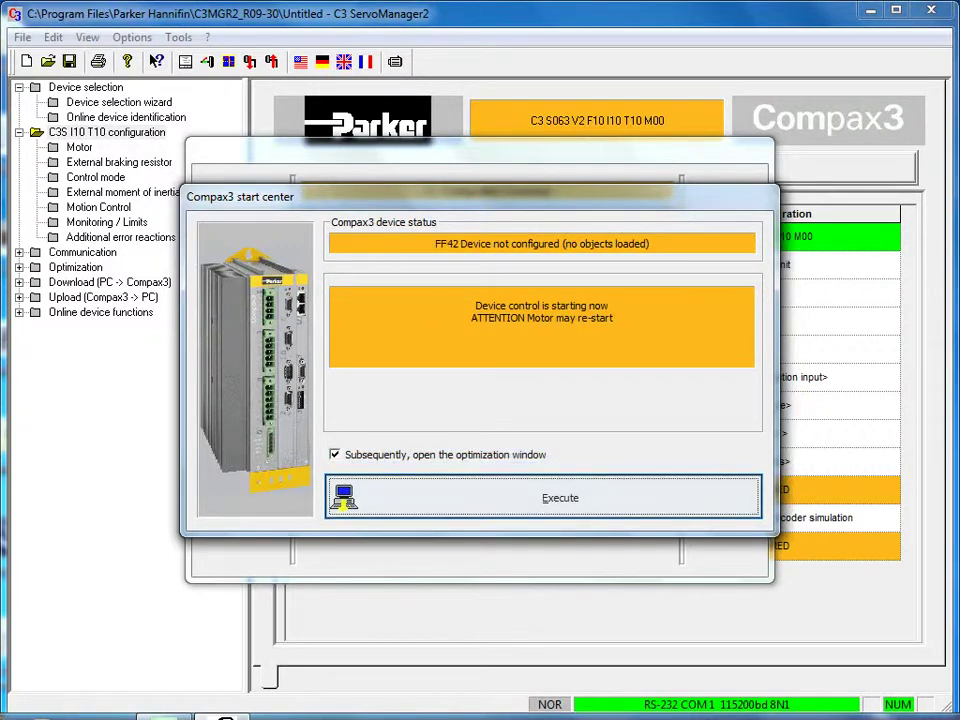
pyautogui.press('Return')
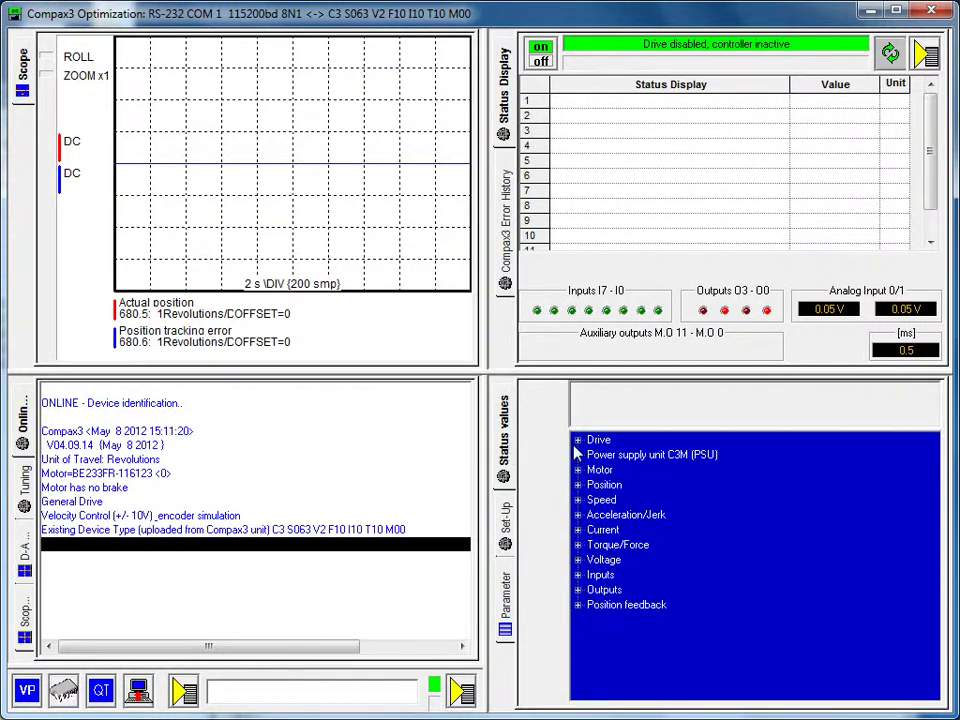
# Add Actual position [680.5] and Actual speed [681.9] from Status values to the Status Display
pyautogui.click(579, 485)
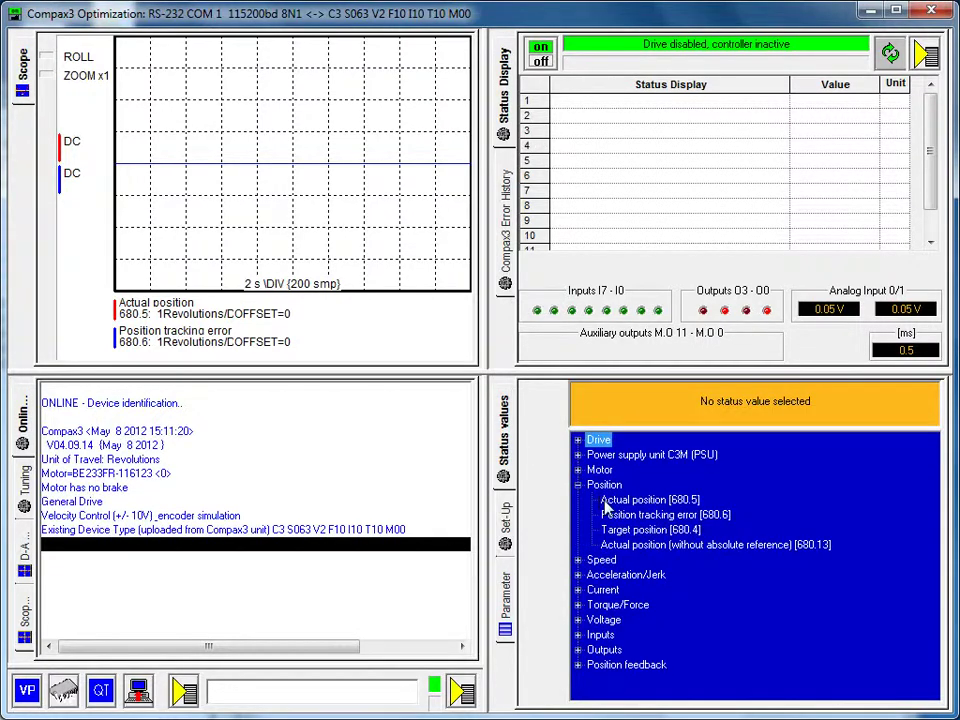
pyautogui.moveTo(605, 509); pyautogui.dragTo(665, 110)
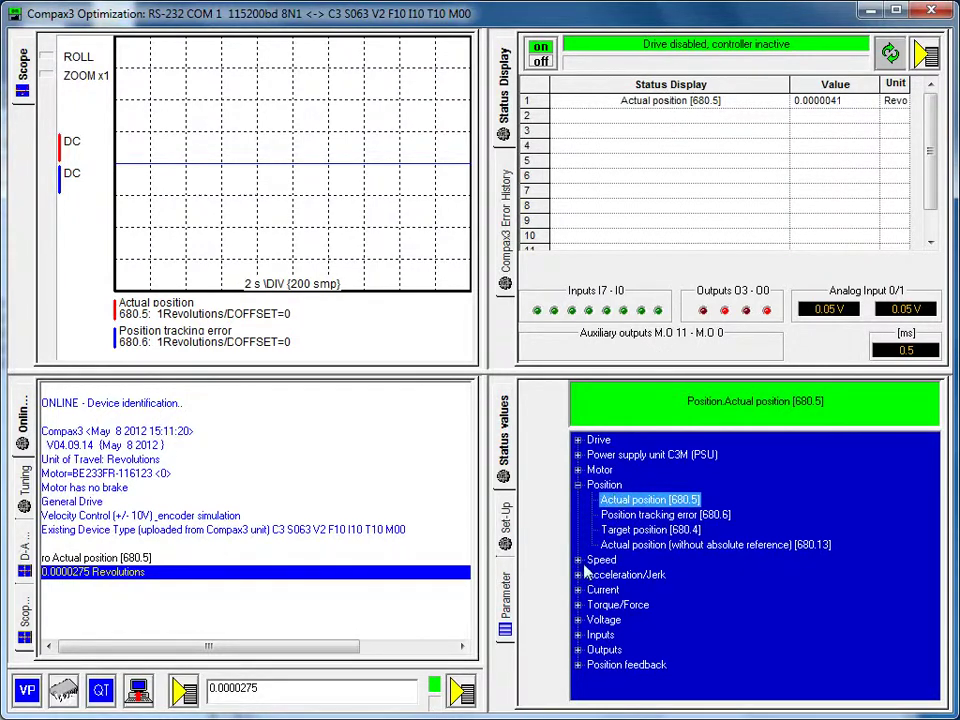
pyautogui.click(579, 560)
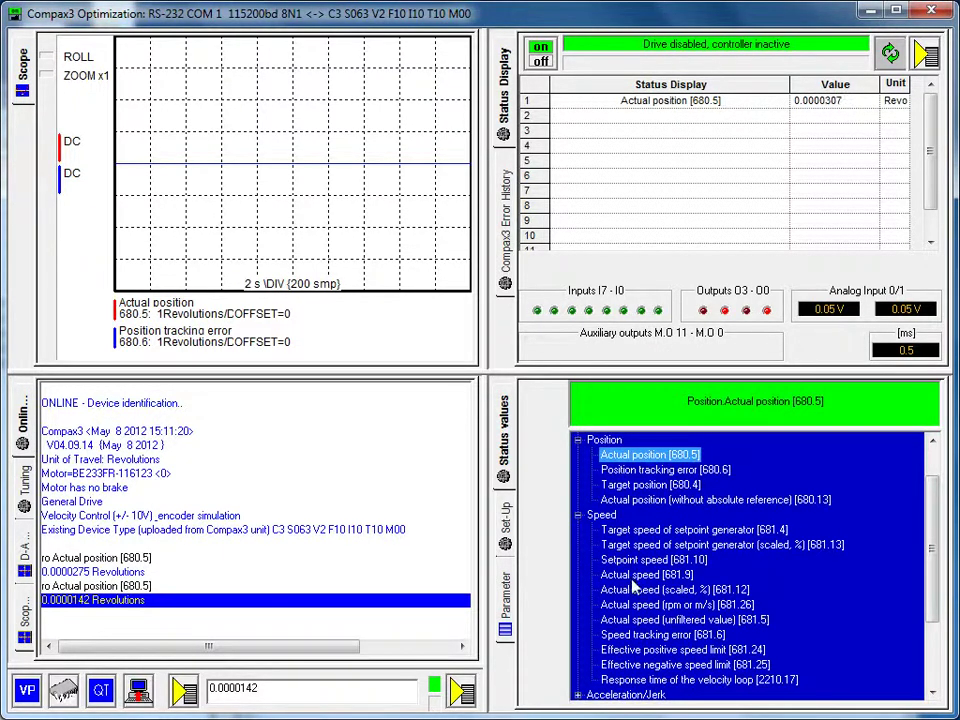
pyautogui.moveTo(634, 580); pyautogui.dragTo(688, 118)
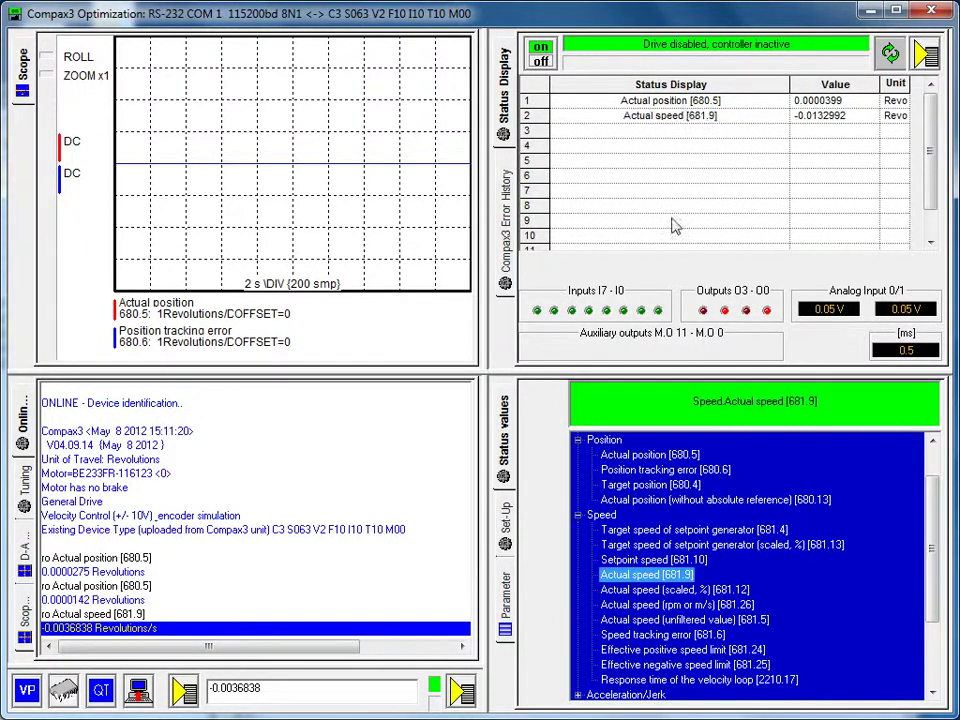
# Enable setup mode, energize the drive, and jog the motor positive then negative
pyautogui.click(507, 528)
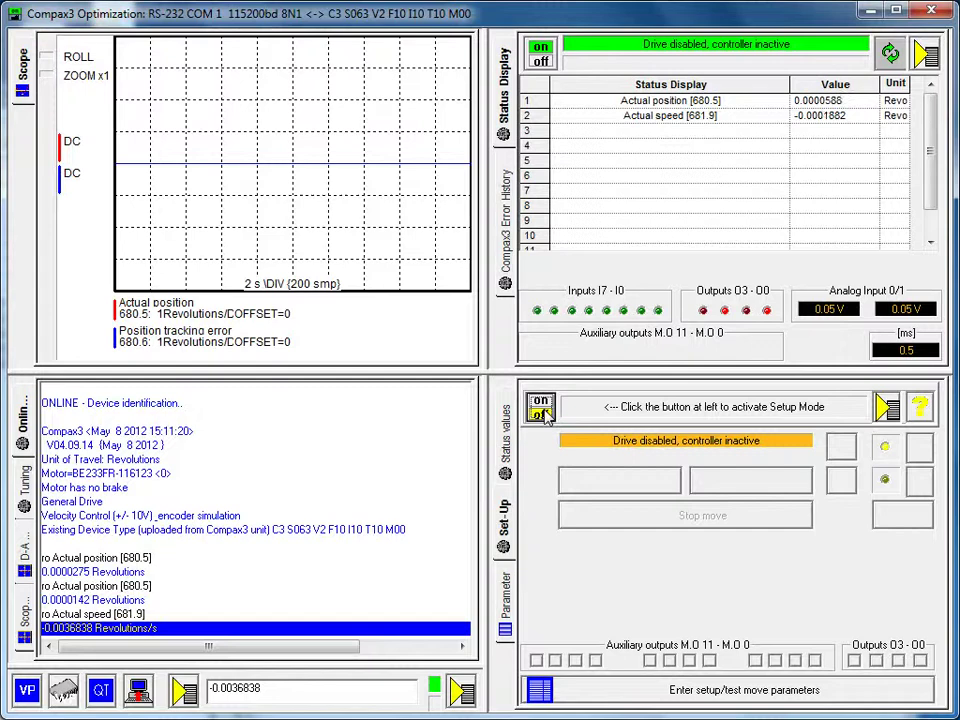
pyautogui.click(541, 405)
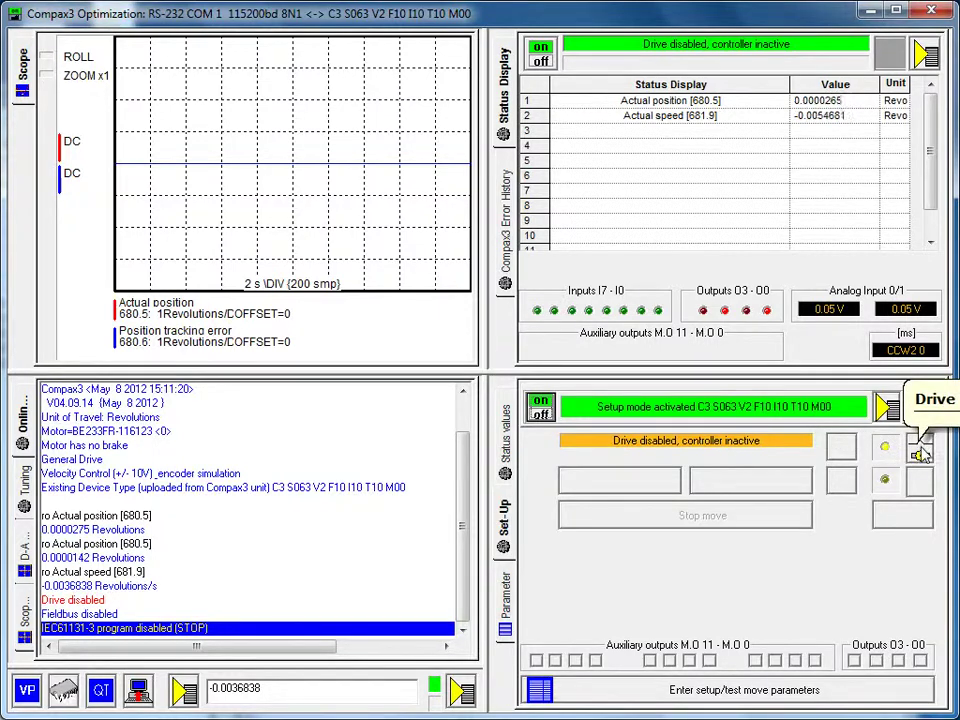
pyautogui.click(920, 453)
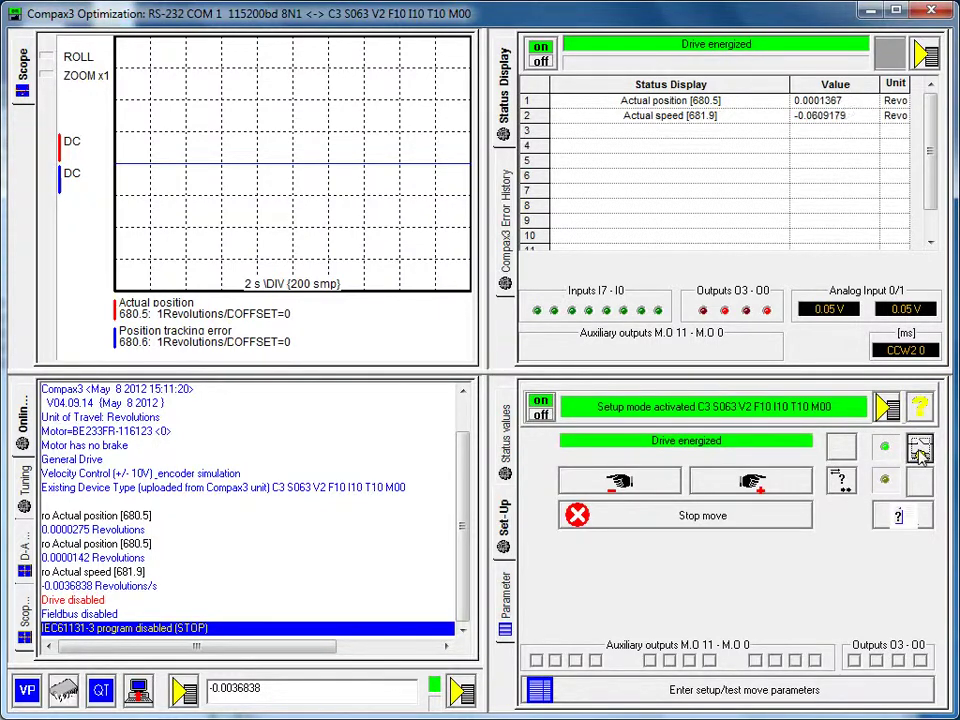
pyautogui.click(760, 484)
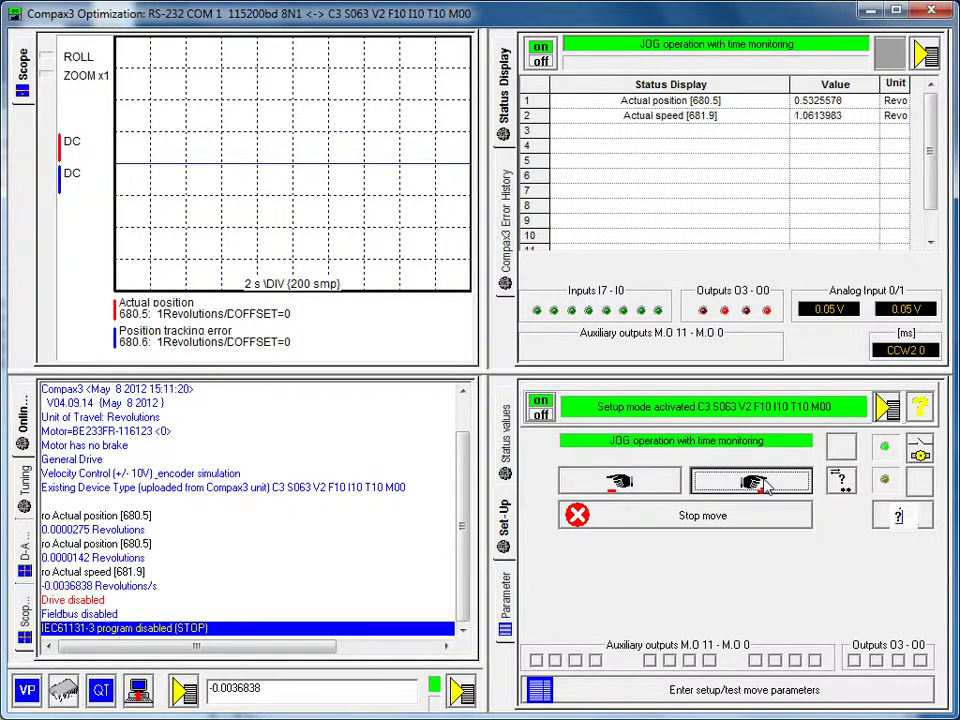
pyautogui.click(650, 489)
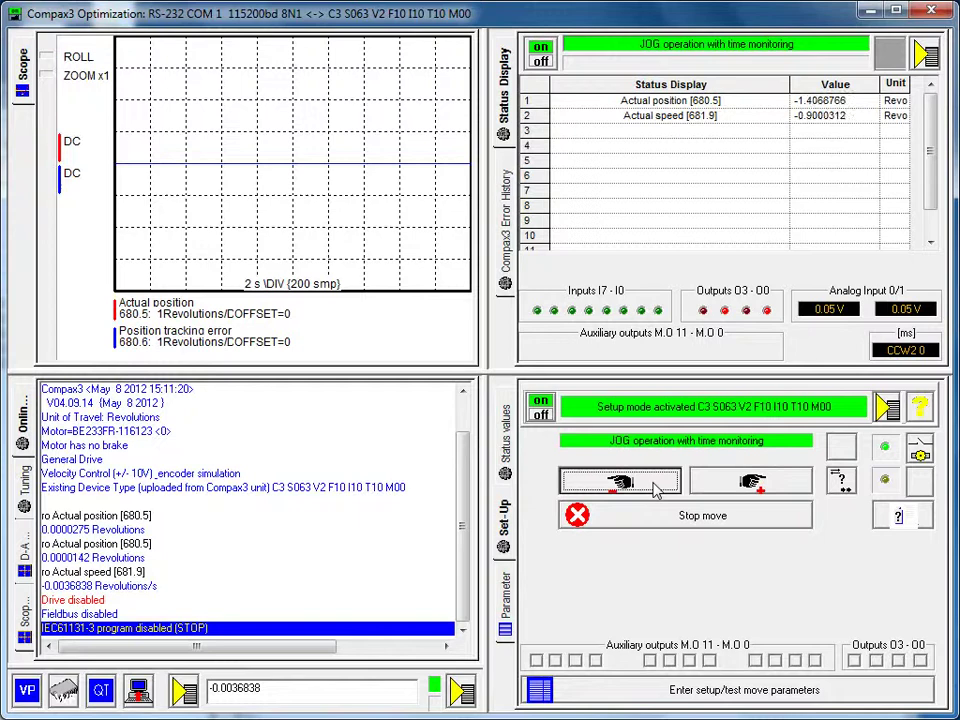
# Accept the jog settings under General Setup Parameters
pyautogui.click(672, 698)
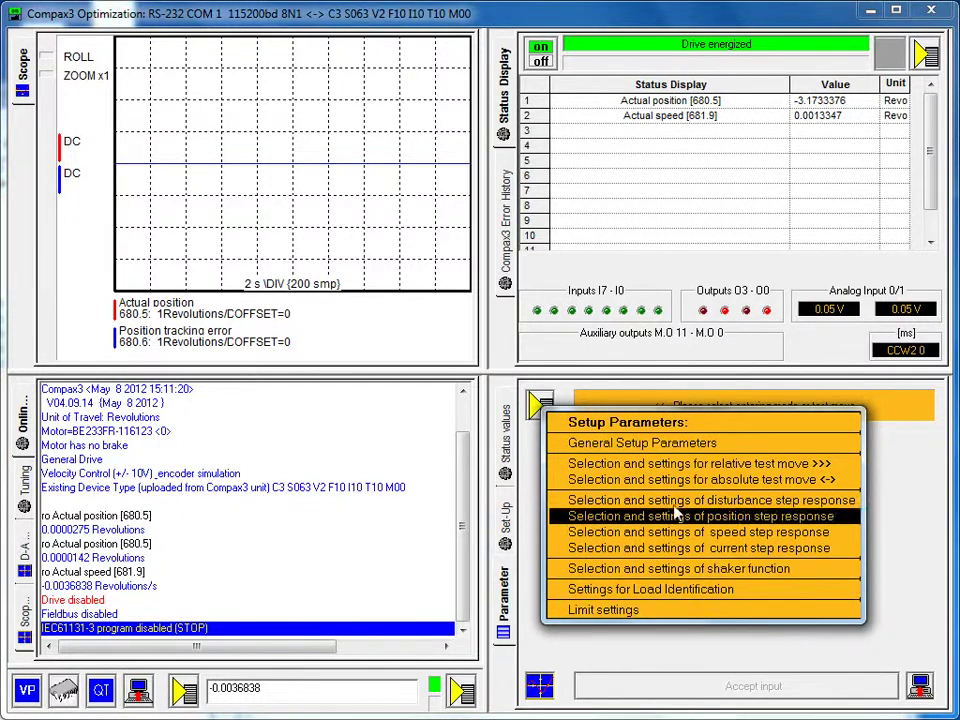
pyautogui.click(656, 452)
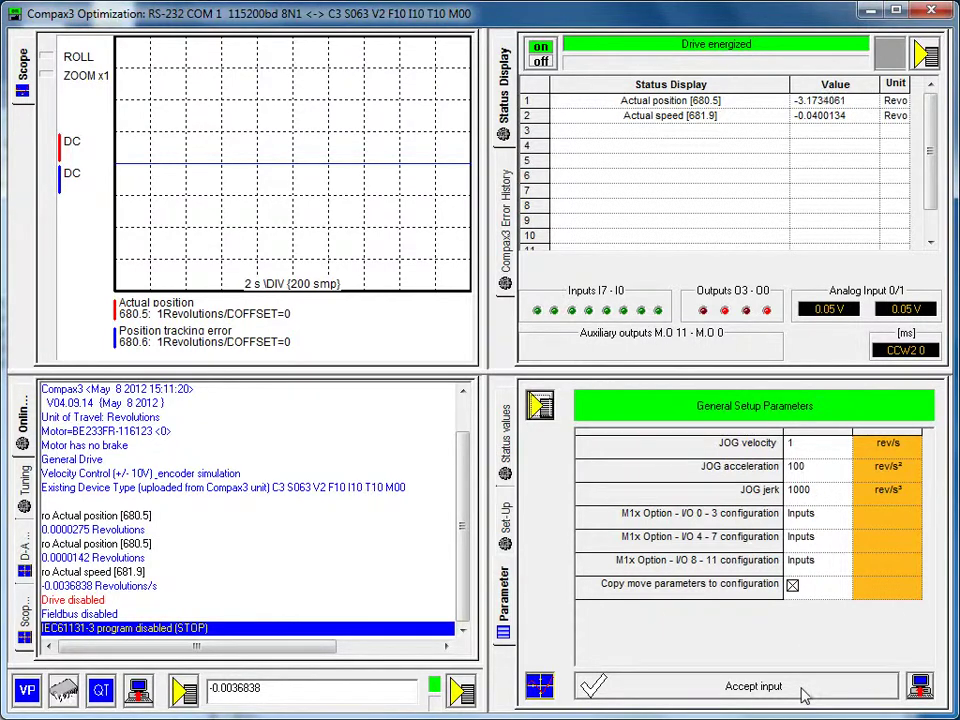
pyautogui.click(770, 684)
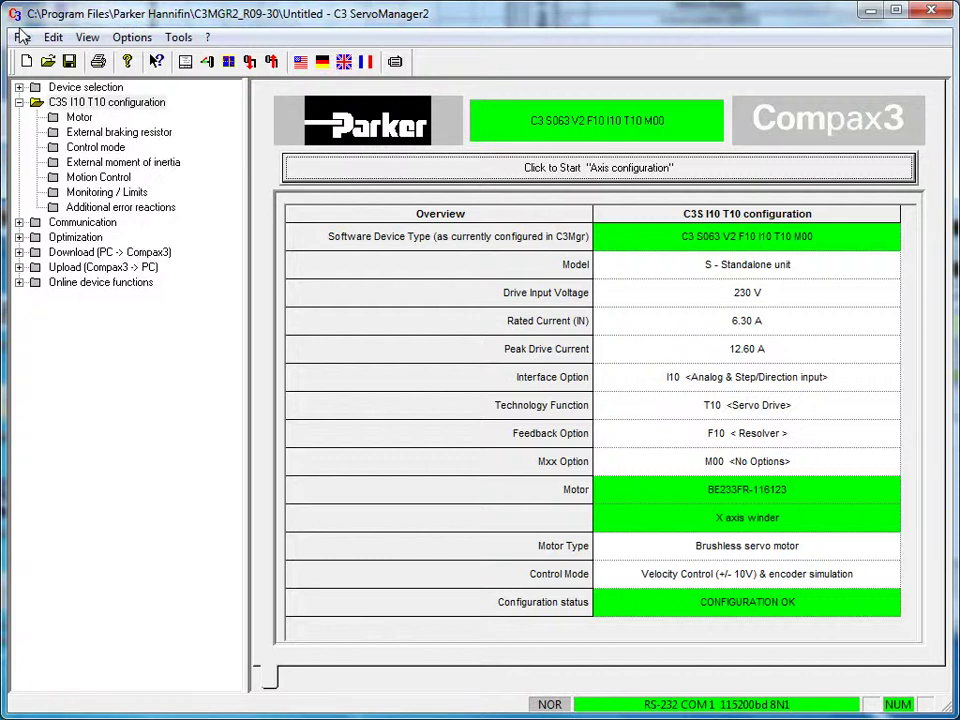
# Export BE233FR-116123 from Resolver > User defined motors as an XML file on the Desktop
pyautogui.click(395, 62)
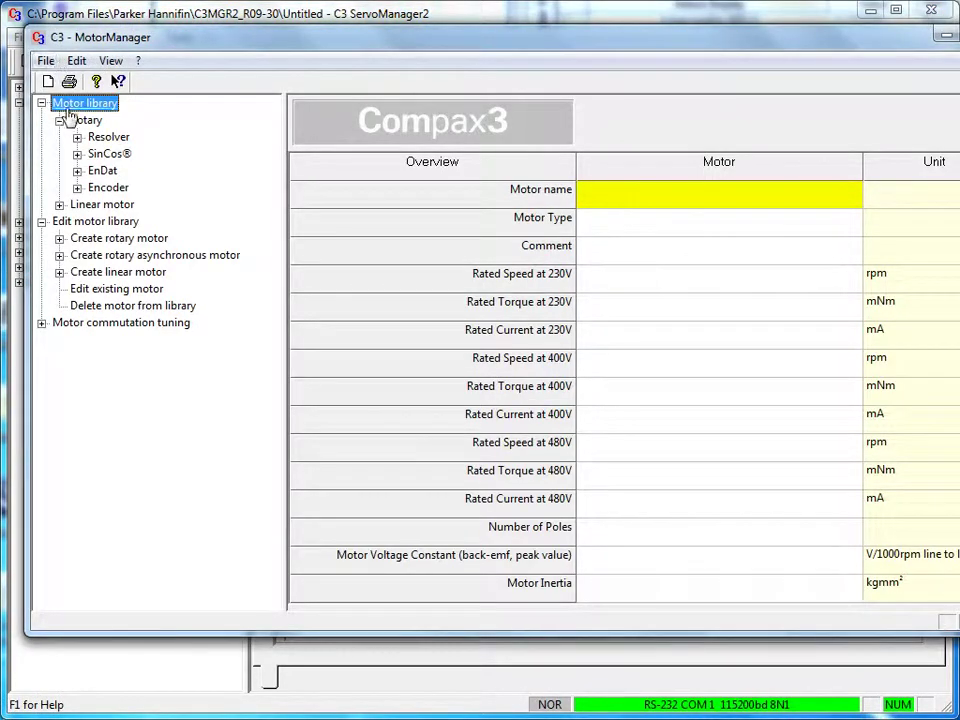
pyautogui.click(46, 61)
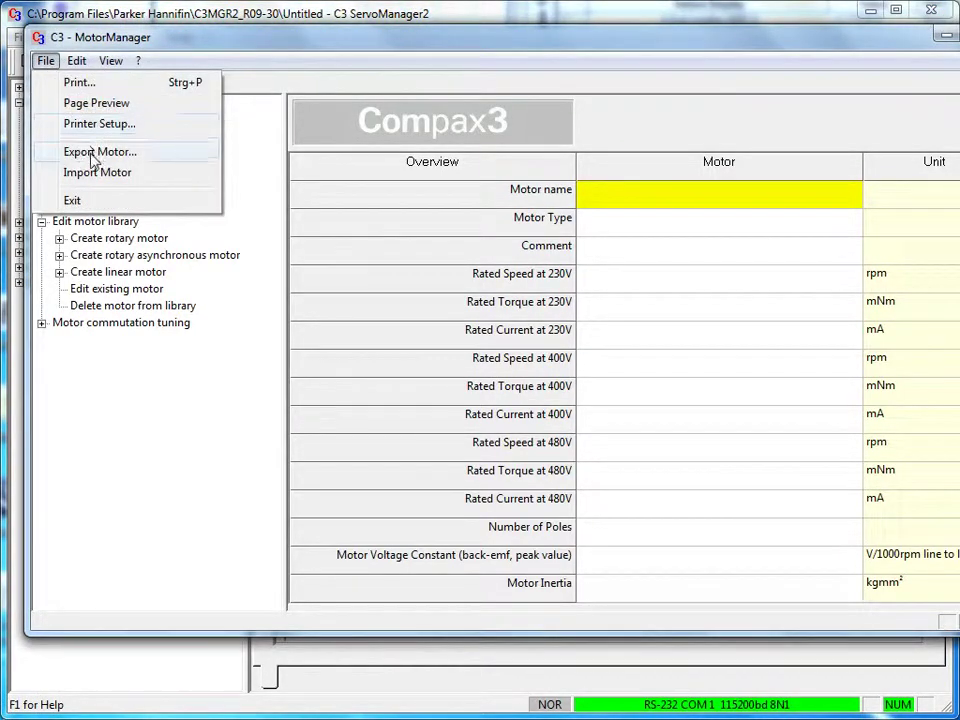
pyautogui.click(76, 152)
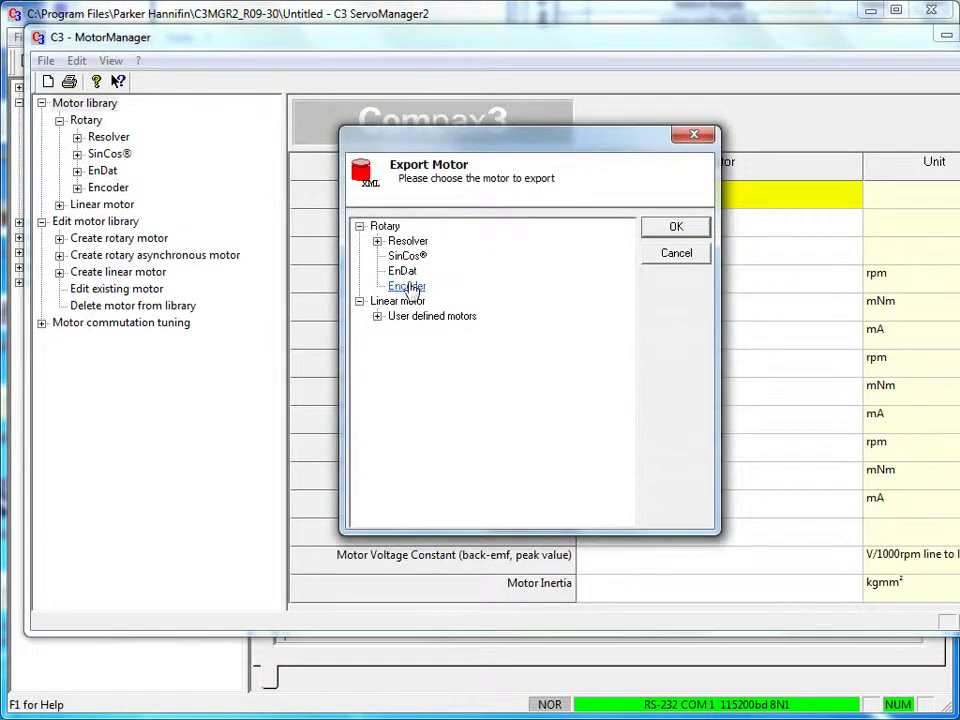
pyautogui.click(377, 241)
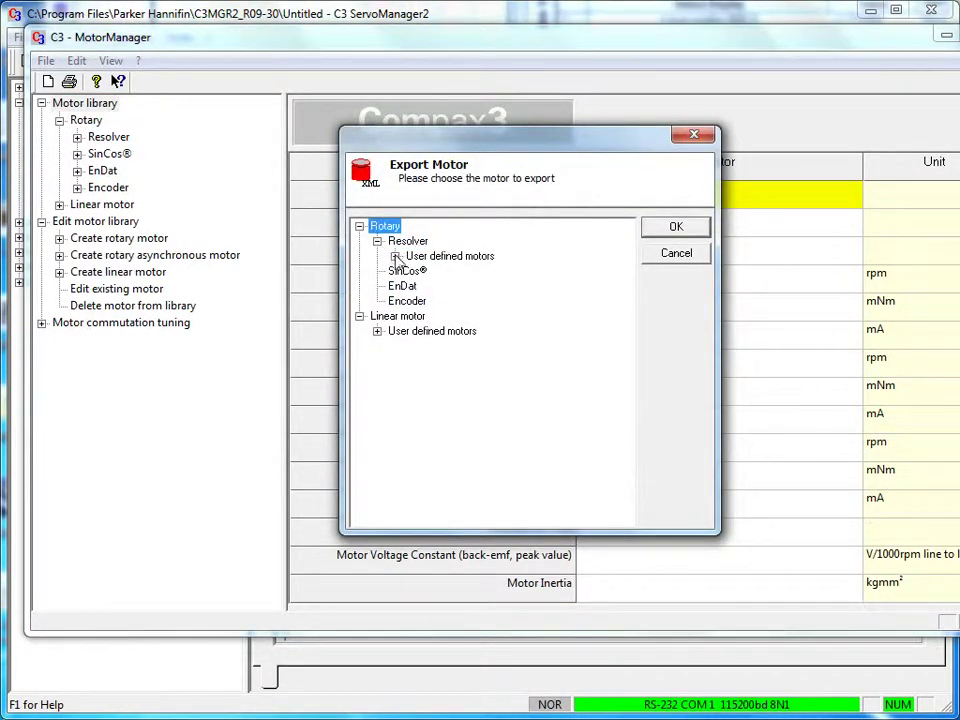
pyautogui.click(395, 256)
pyautogui.click(455, 273)
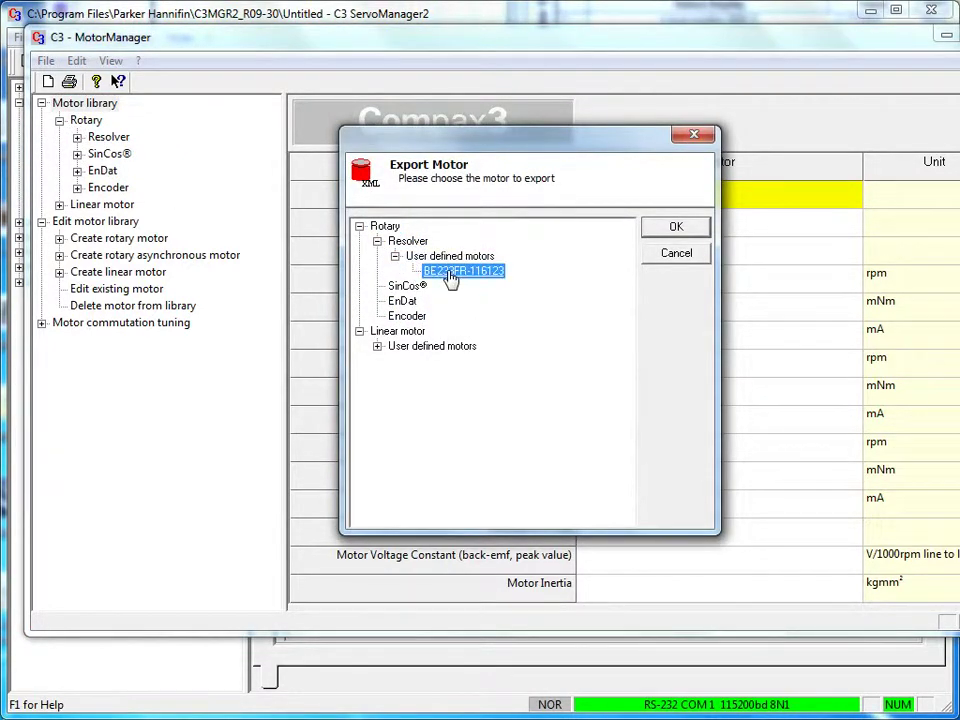
pyautogui.click(664, 232)
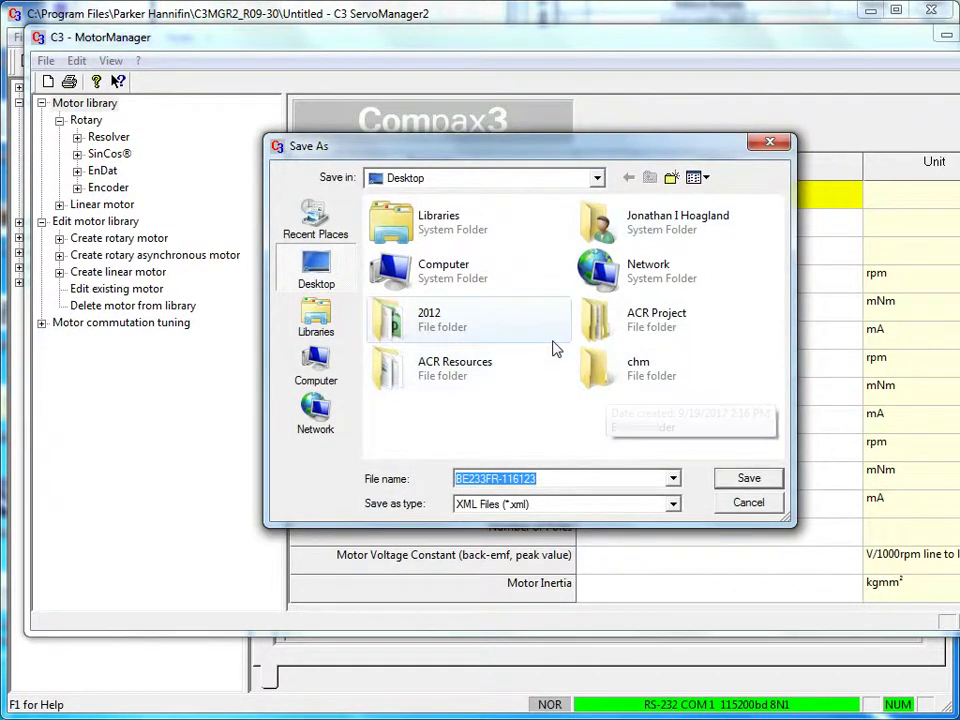
pyautogui.click(748, 479)
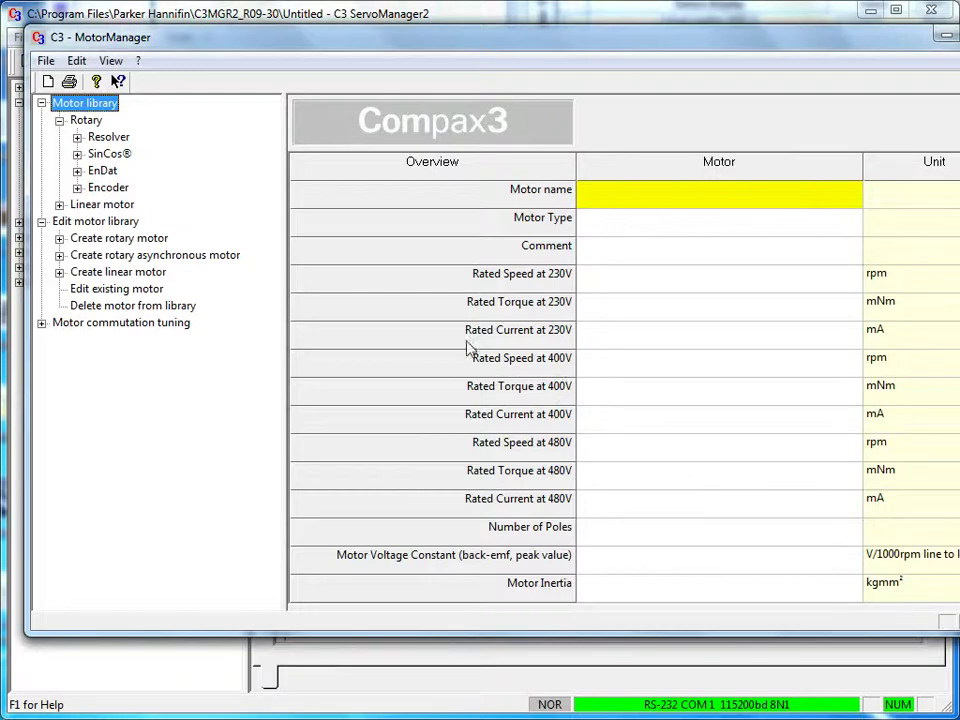
# Import BE233FR-116123.xml from the Desktop, opening its 1/9 Motor name wizard
pyautogui.click(45, 62)
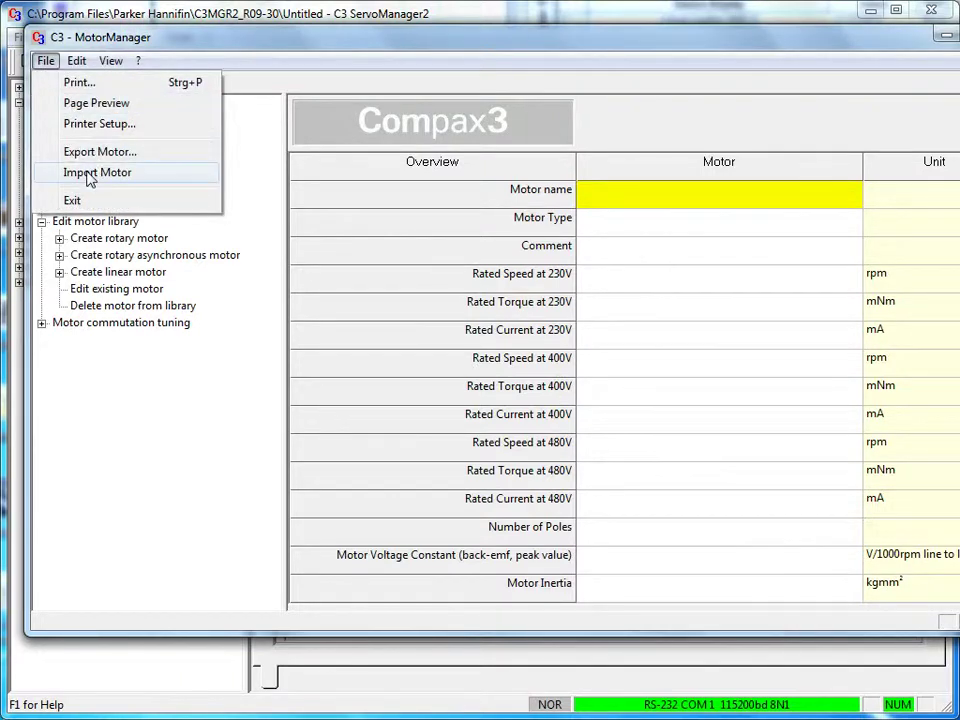
pyautogui.click(32, 175)
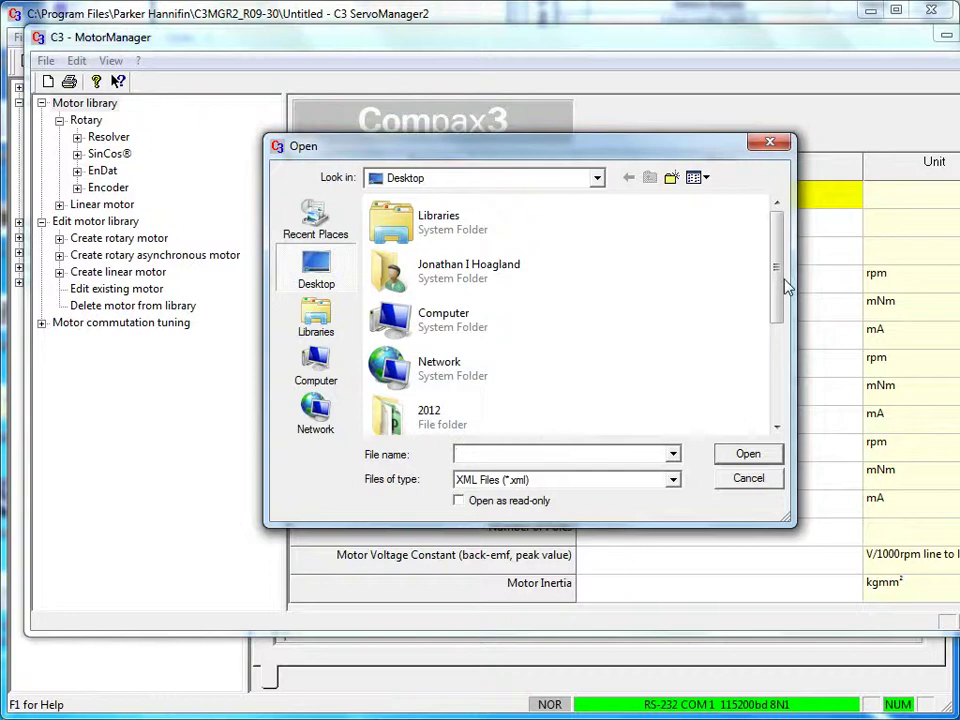
pyautogui.moveTo(778, 279); pyautogui.dragTo(765, 365)
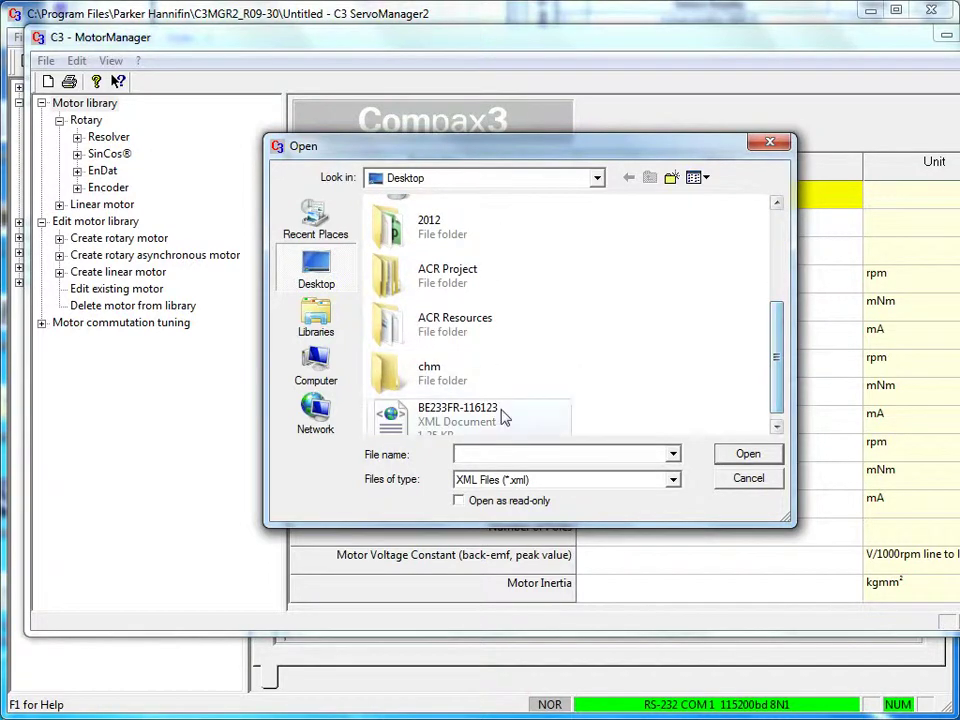
pyautogui.click(548, 425)
pyautogui.click(741, 455)
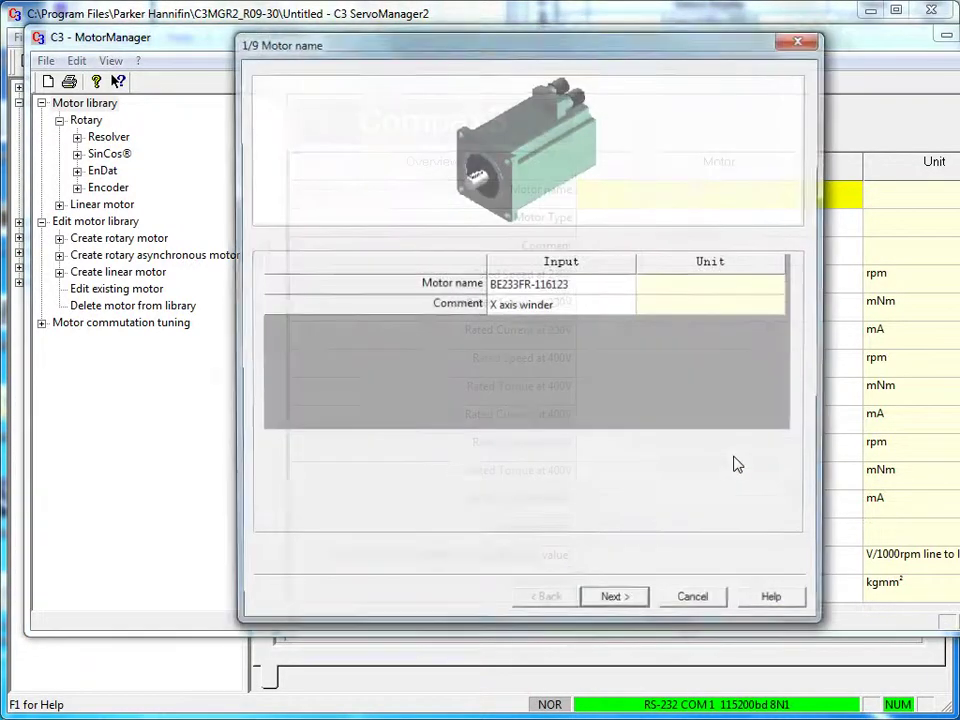